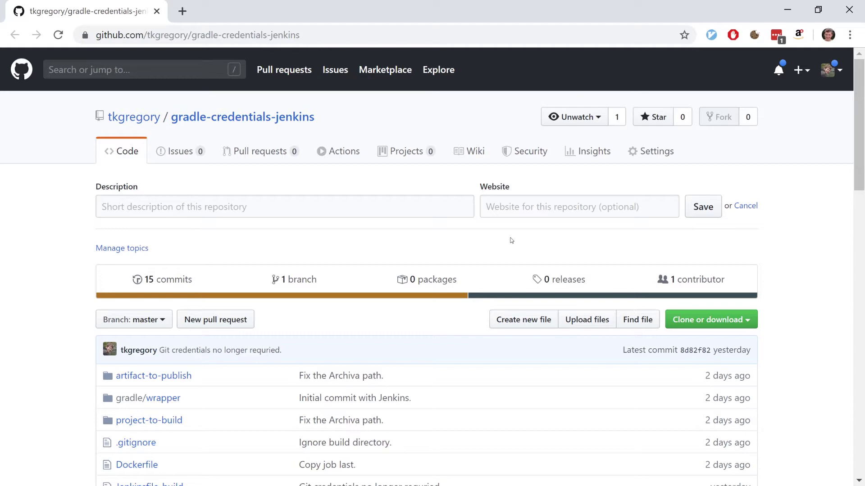
{"action": "scroll", "coordinate": [510, 240], "scroll_direction": "down", "scroll_amount": 2}
{"action": "scroll", "coordinate": [513, 258], "scroll_direction": "down", "scroll_amount": 5}
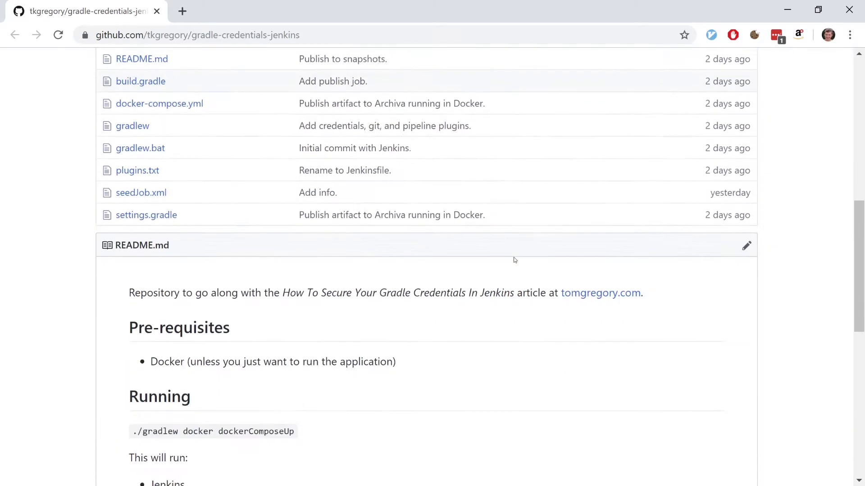
{"action": "scroll", "coordinate": [514, 257], "scroll_direction": "down", "scroll_amount": 2}
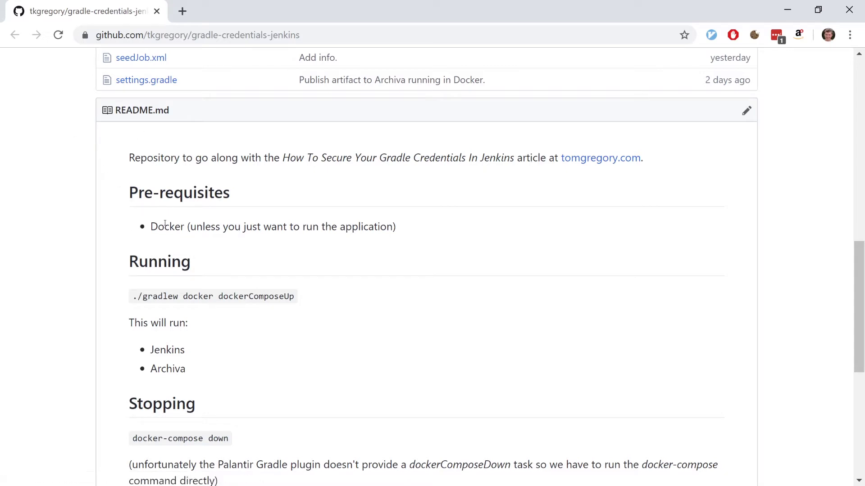
{"action": "scroll", "coordinate": [172, 237], "scroll_direction": "down", "scroll_amount": 1}
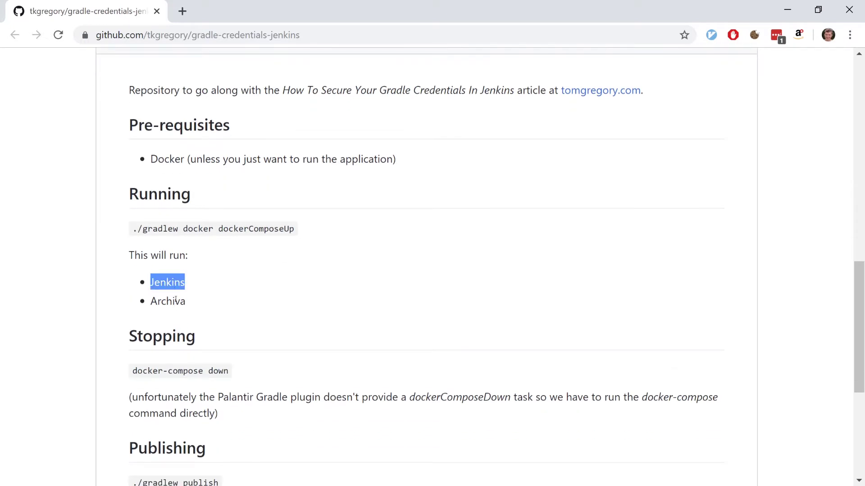
{"action": "double_click", "coordinate": [175, 301]}
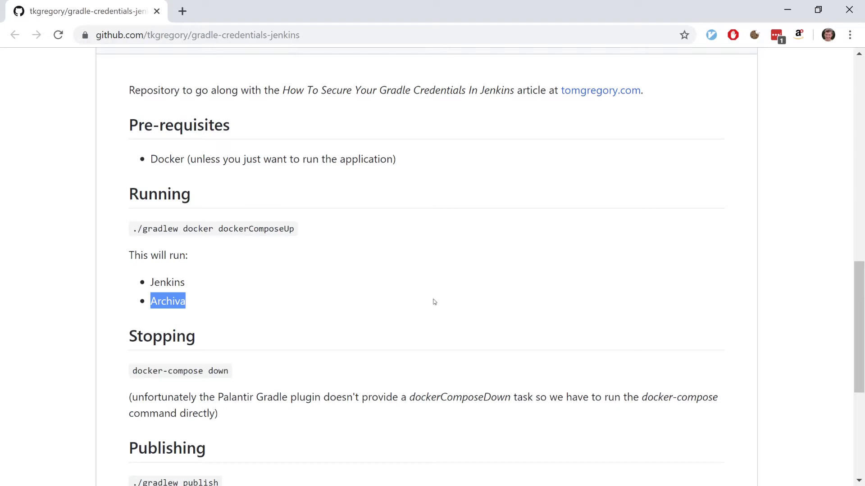
{"action": "scroll", "coordinate": [321, 228], "scroll_direction": "up", "scroll_amount": 5}
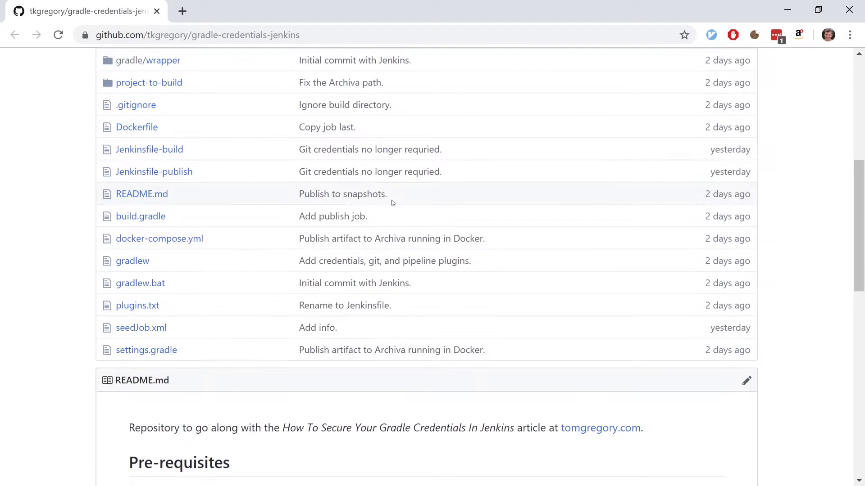
{"action": "scroll", "coordinate": [392, 199], "scroll_direction": "up", "scroll_amount": 5}
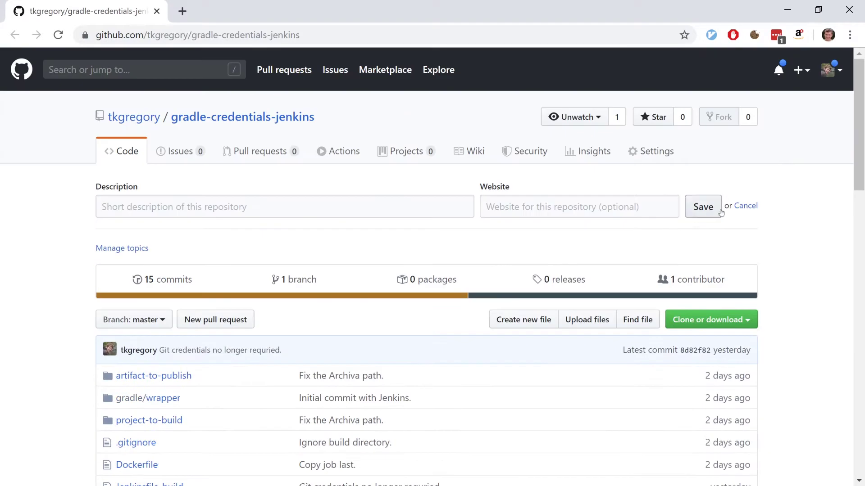
Copy the repo's HTTPS address, git clone gradle-credentials-jenkins, and pick out the README's ./gradlew command.
{"action": "left_click", "coordinate": [708, 321]}
{"action": "left_click", "coordinate": [647, 390]}
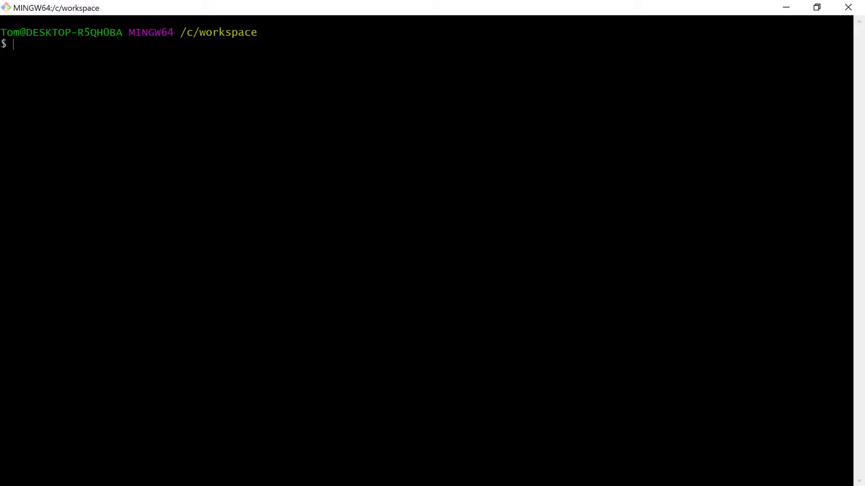
{"action": "type", "text": "git clone "}
{"action": "type", "text": "https://github.com/tkgregory/gradle-credentials-jenkins.git"}
{"action": "key", "text": "Return"}
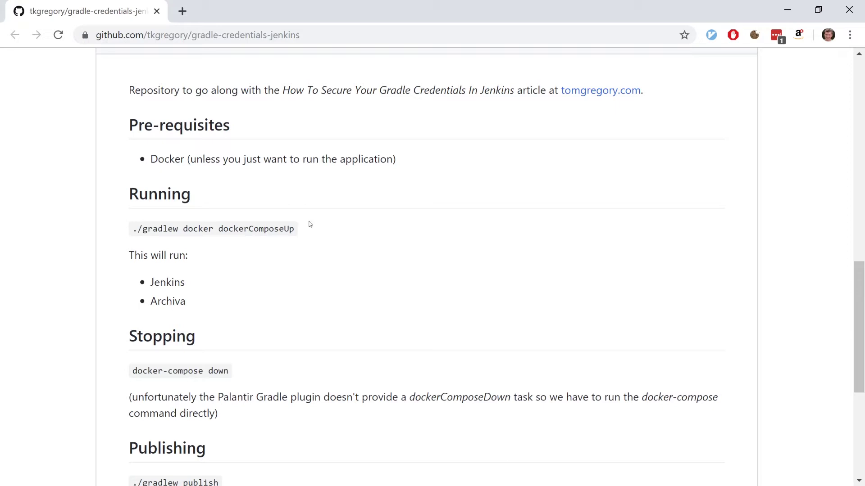
{"action": "left_click_drag", "start_coordinate": [312, 231], "coordinate": [128, 232]}
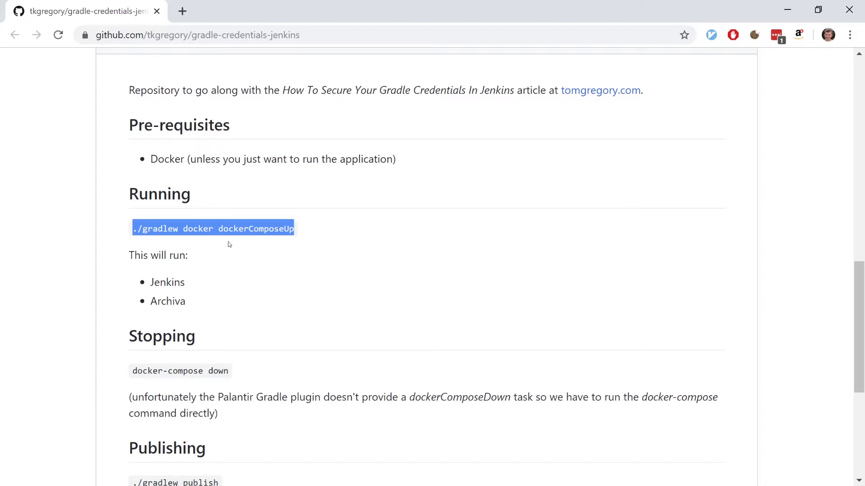
In the gradle-credentials-jenkins folder, run ./gradlew docker dockerComposeUp to start the containers.
{"action": "key", "text": "alt+Tab"}
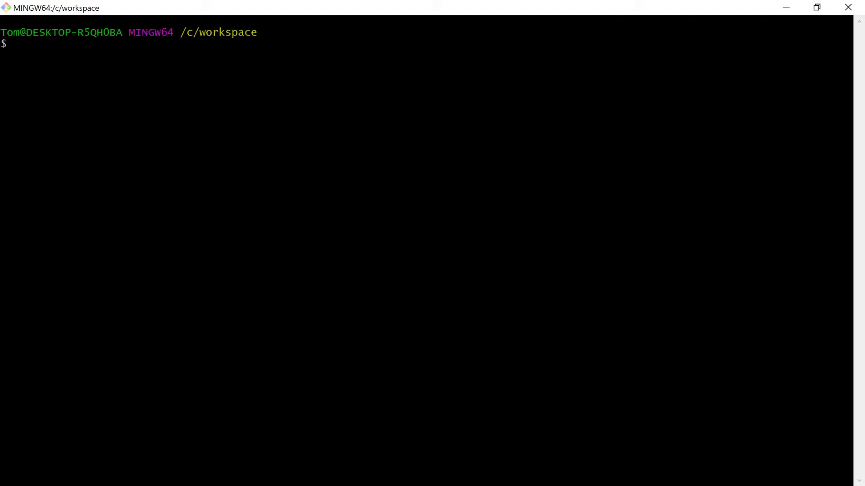
{"action": "type", "text": "cd "}
{"action": "type", "text": "gradle-"}
{"action": "key", "text": "Tab"}
{"action": "key", "text": "Tab"}
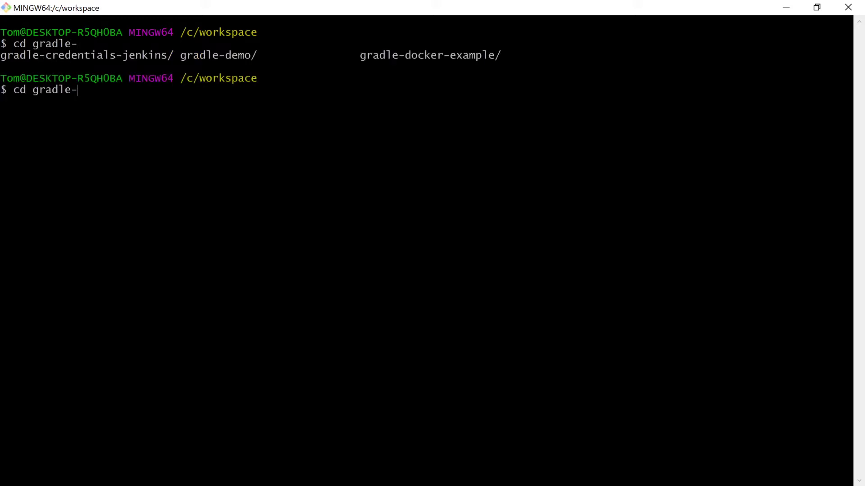
{"action": "type", "text": "cr"}
{"action": "key", "text": "Tab"}
{"action": "key", "text": "Return"}
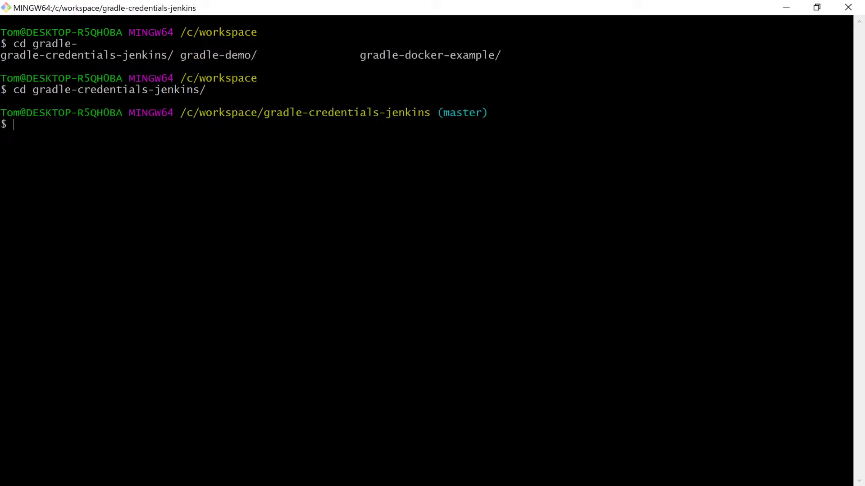
{"action": "type", "text": "./gradlew docker dockerComposeUp"}
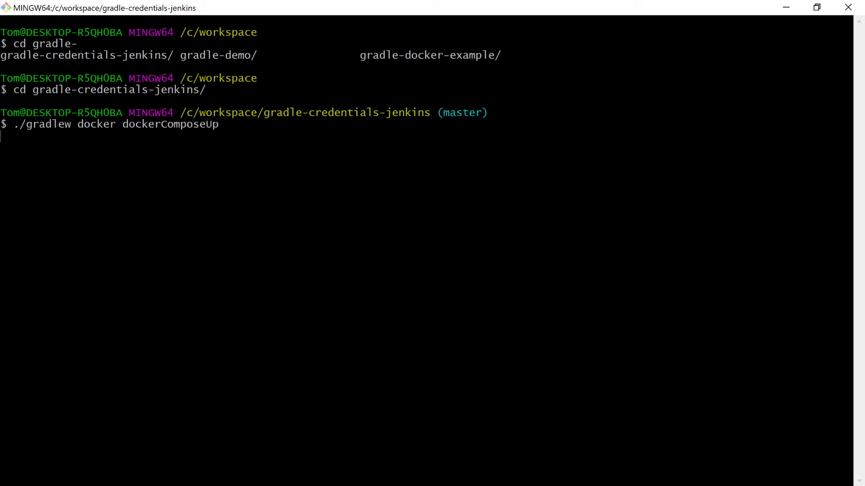
{"action": "key", "text": "Return"}
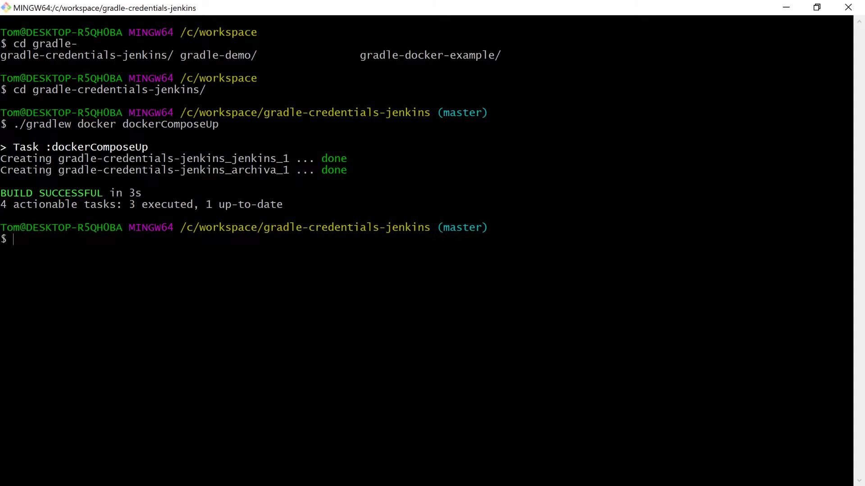
{"action": "type", "text": "docker "}
{"action": "type", "text": "ps"}
List running containers with docker ps and note Archiva's published port 8081.
{"action": "key", "text": "Return"}
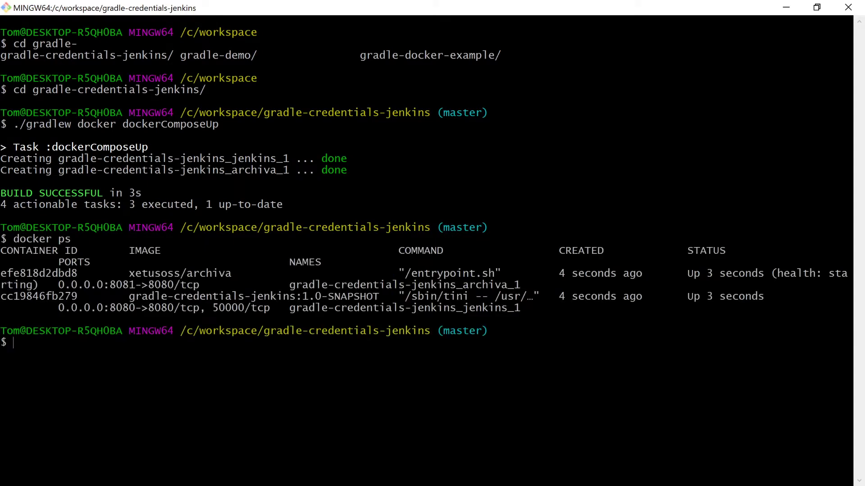
{"action": "left_click_drag", "start_coordinate": [58, 284], "coordinate": [130, 286]}
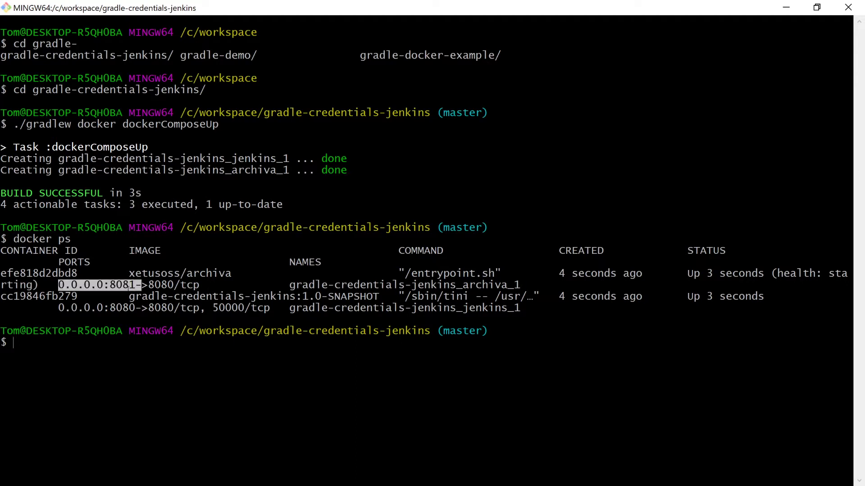
{"action": "key", "text": "alt+Tab"}
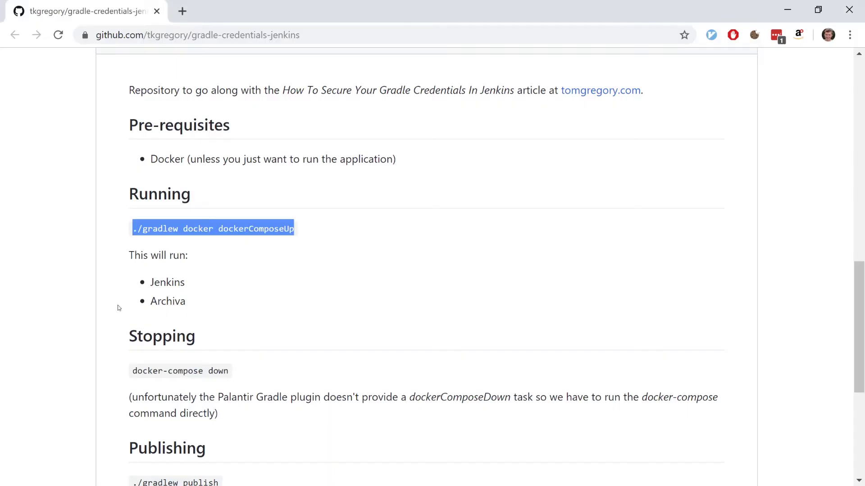
At localhost:8081, create the Archiva admin user with password and email and save it.
{"action": "key", "text": "ctrl+t"}
{"action": "type", "text": "localhost:8081/#welcome"}
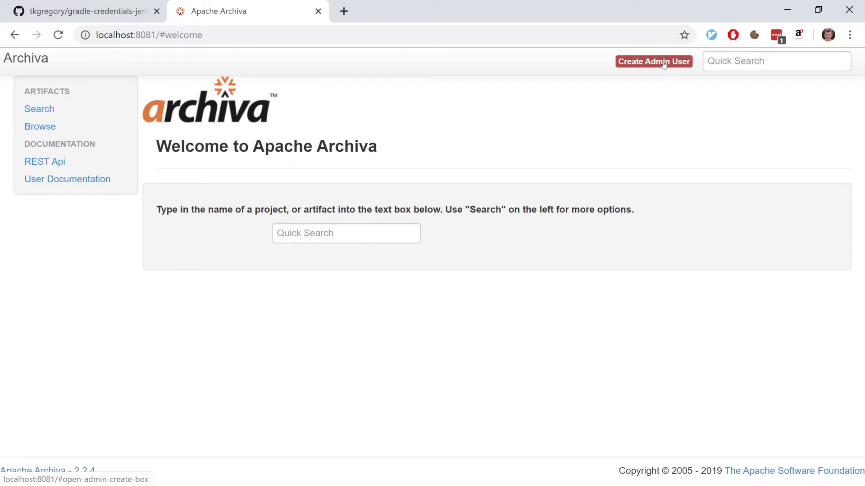
{"action": "left_click", "coordinate": [664, 62]}
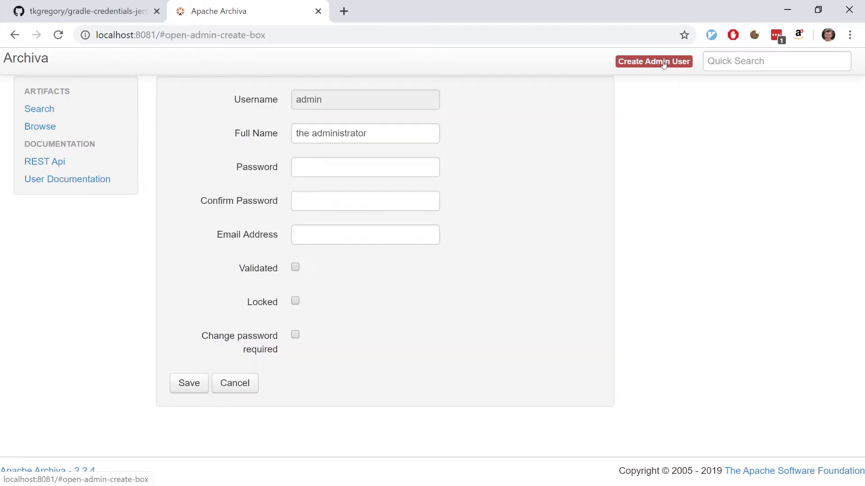
{"action": "left_click", "coordinate": [370, 167]}
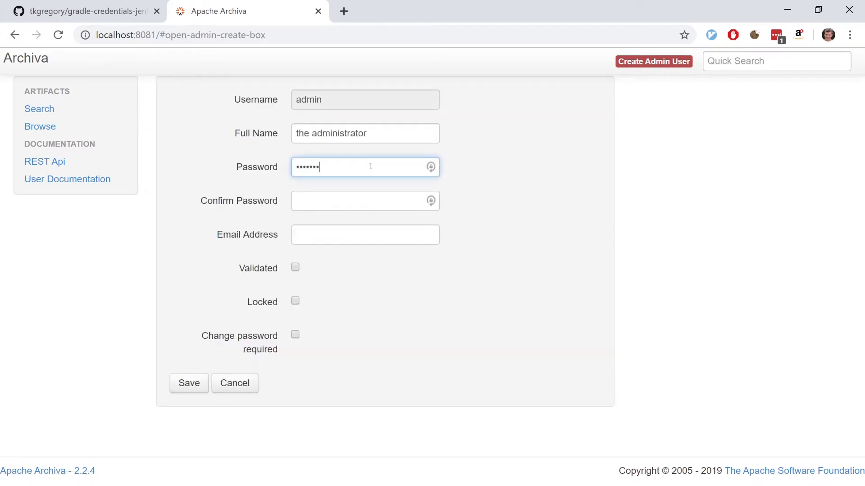
{"action": "key", "text": "Tab"}
{"action": "key", "text": "Tab"}
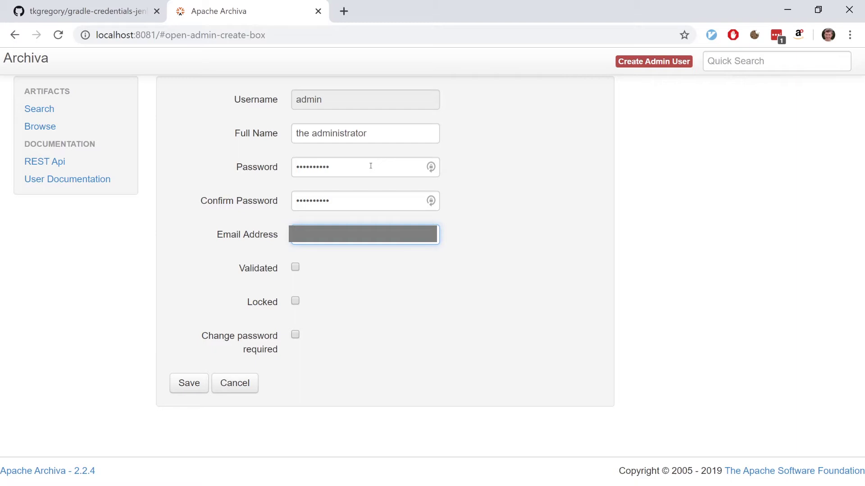
{"action": "left_click", "coordinate": [189, 382]}
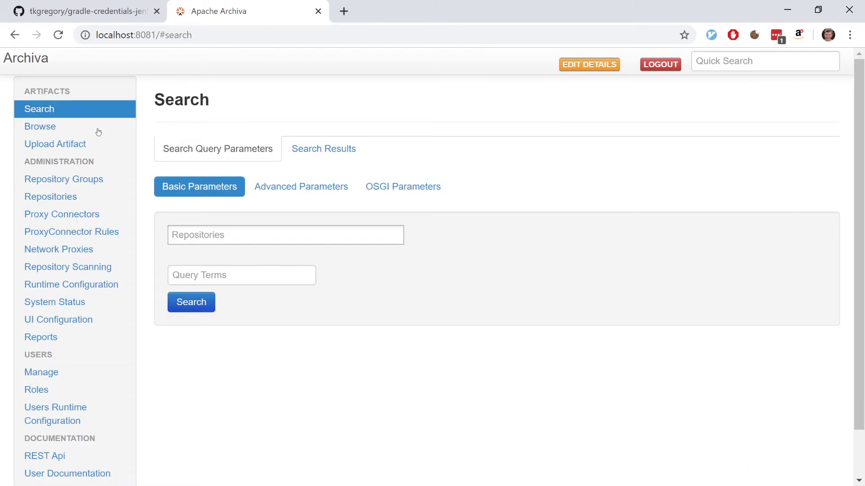
From Users > Manage, edit the guest user and show its role assignments.
{"action": "left_click", "coordinate": [61, 369]}
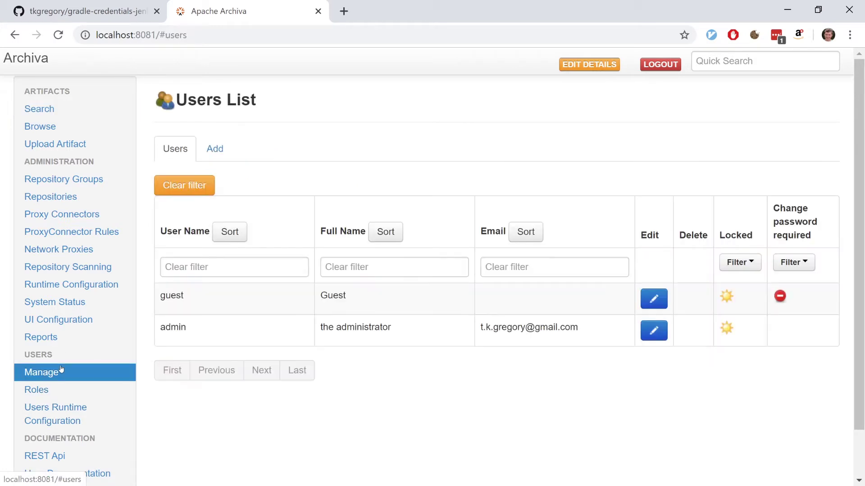
{"action": "double_click", "coordinate": [174, 298]}
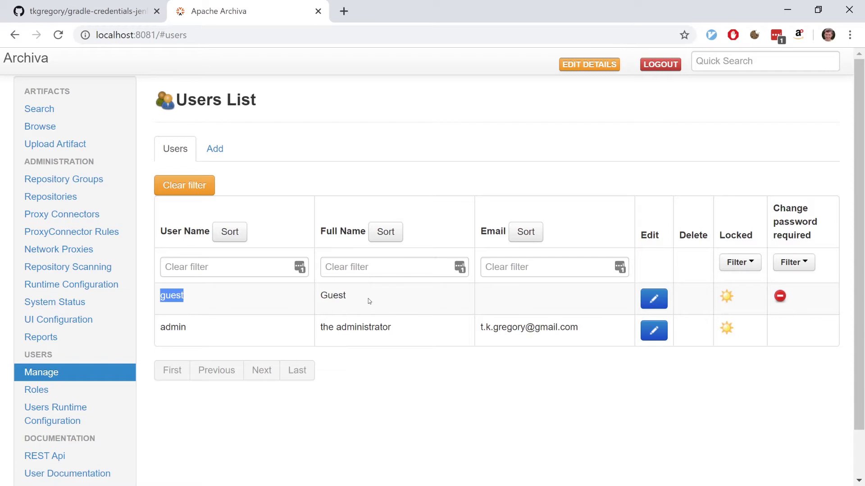
{"action": "left_click", "coordinate": [653, 298]}
{"action": "left_click", "coordinate": [218, 186]}
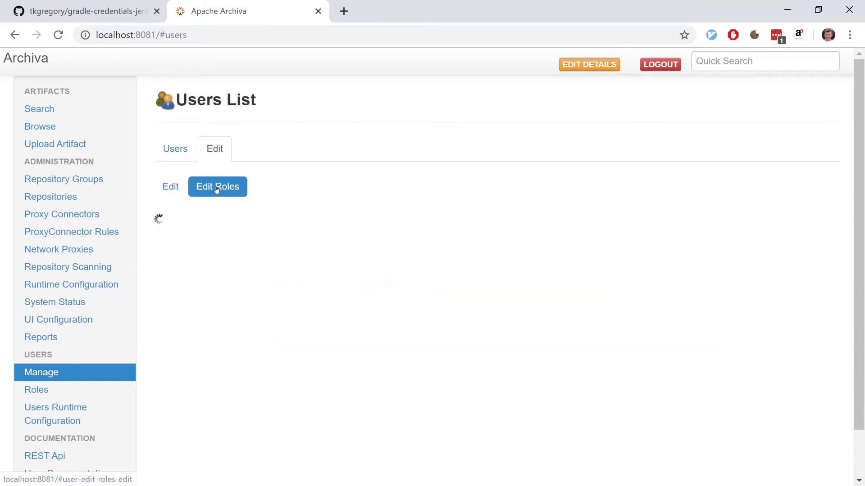
{"action": "scroll", "coordinate": [285, 228], "scroll_direction": "down", "scroll_amount": 3}
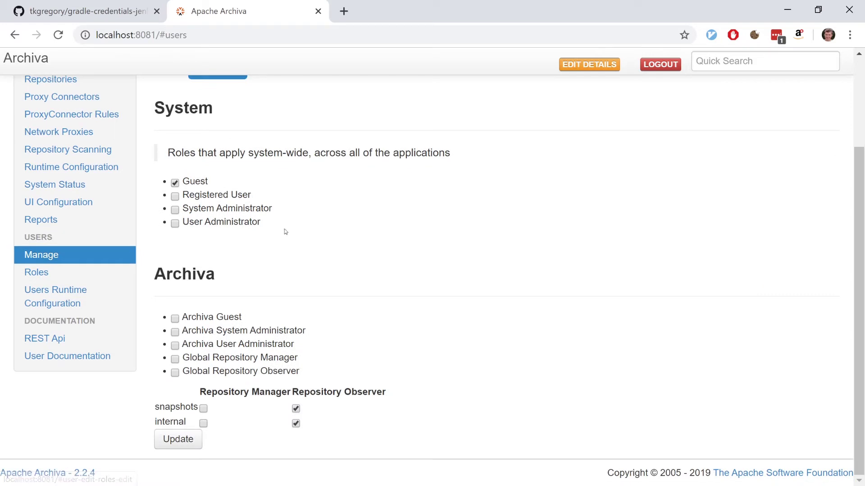
Untick Repository Observer for snapshots and internal and update the guest's roles.
{"action": "left_click", "coordinate": [296, 409]}
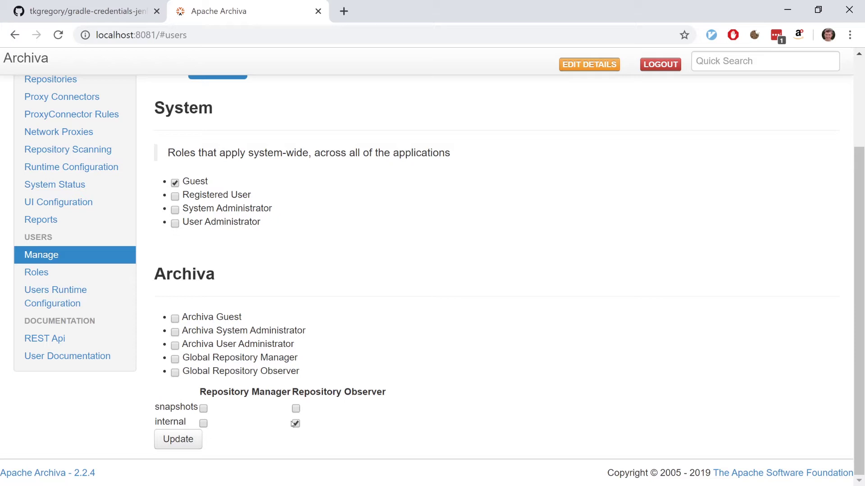
{"action": "left_click", "coordinate": [296, 423]}
{"action": "left_click", "coordinate": [171, 440]}
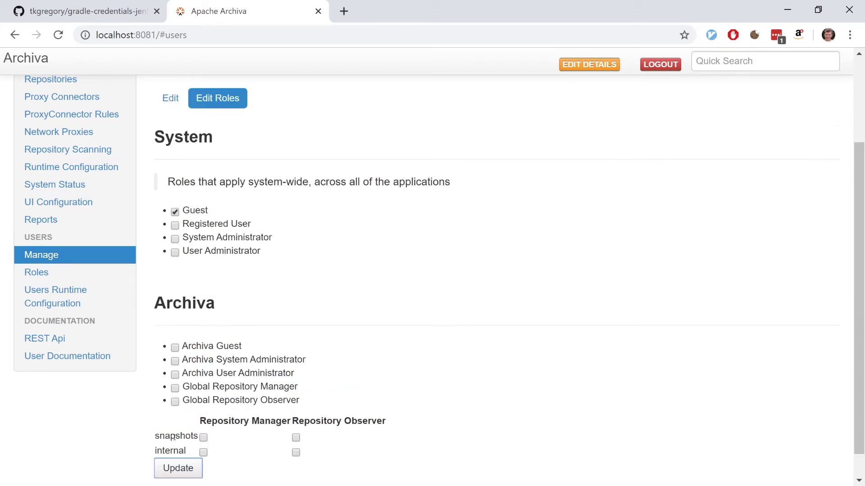
Load Jenkins at localhost:8080 and navigate Credentials > System > Global credentials (unrestricted).
{"action": "key", "text": "ctrl+t"}
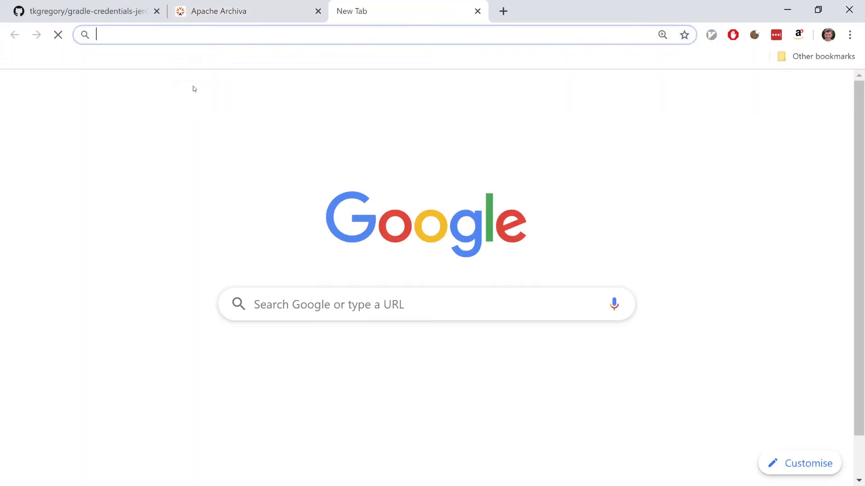
{"action": "type", "text": "local"}
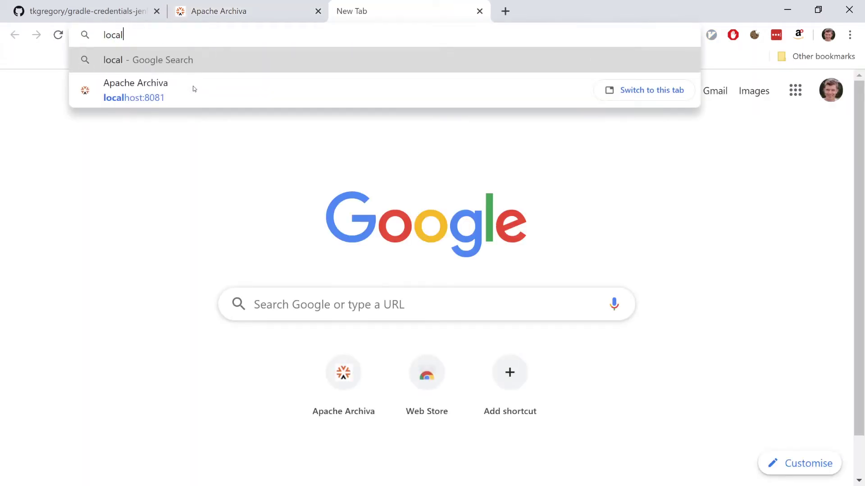
{"action": "type", "text": "host:8080"}
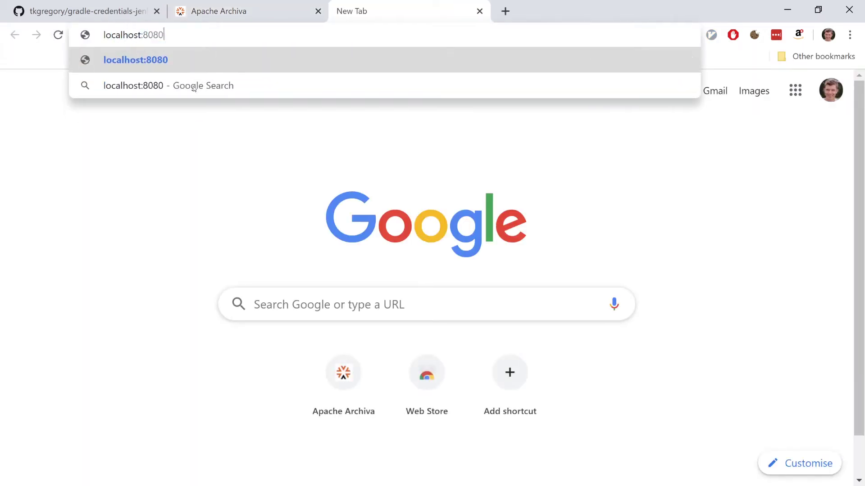
{"action": "key", "text": "Return"}
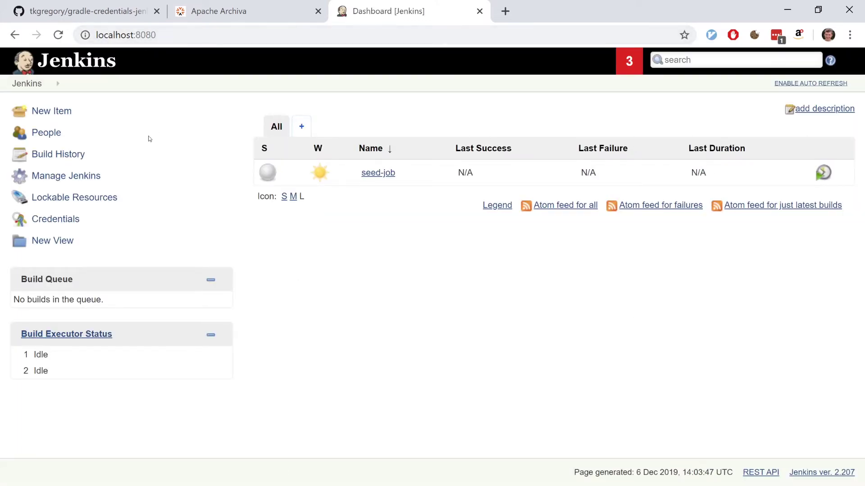
{"action": "left_click", "coordinate": [61, 223]}
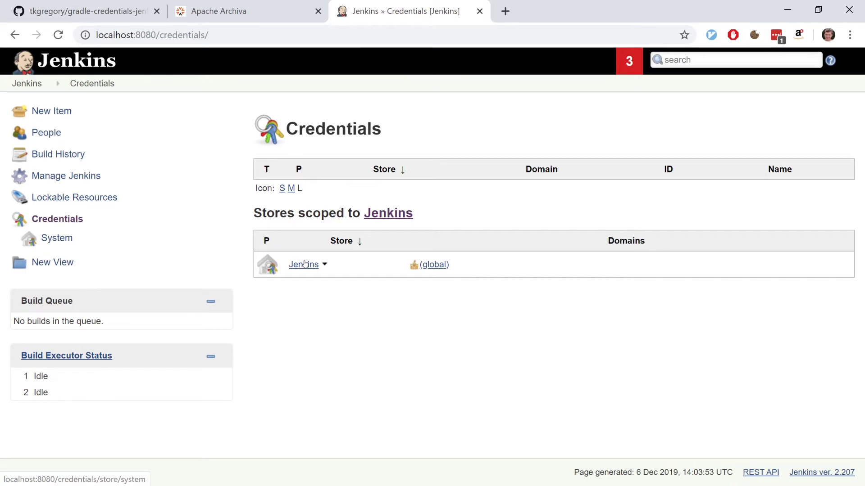
{"action": "left_click", "coordinate": [65, 237]}
{"action": "left_click_drag", "start_coordinate": [318, 202], "coordinate": [327, 195]}
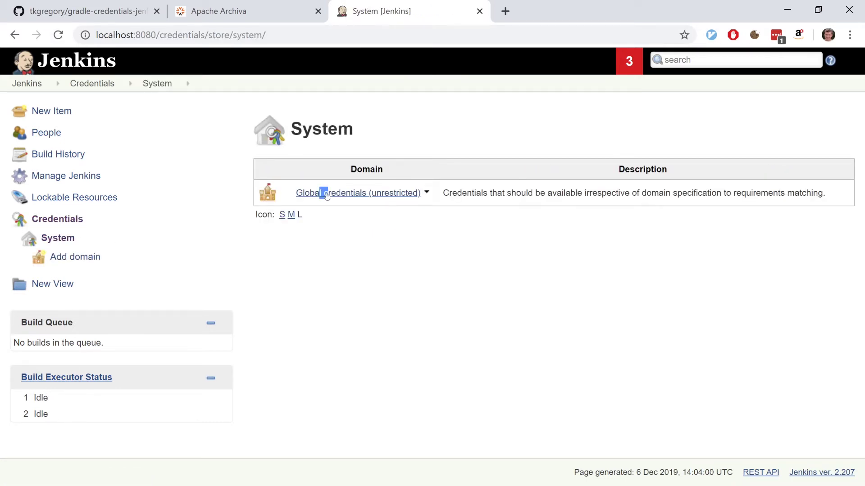
{"action": "left_click", "coordinate": [326, 195]}
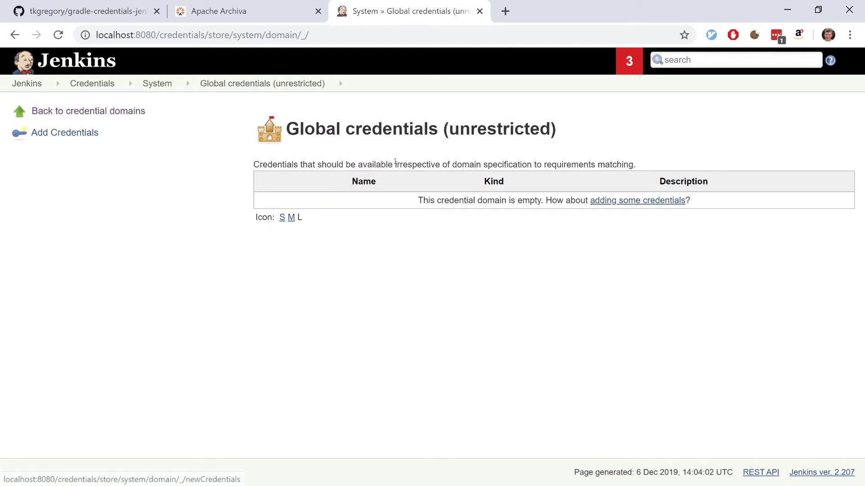
Add a Username with password credential for admin with ID archiva, save it, and return to the dashboard.
{"action": "left_click", "coordinate": [85, 132]}
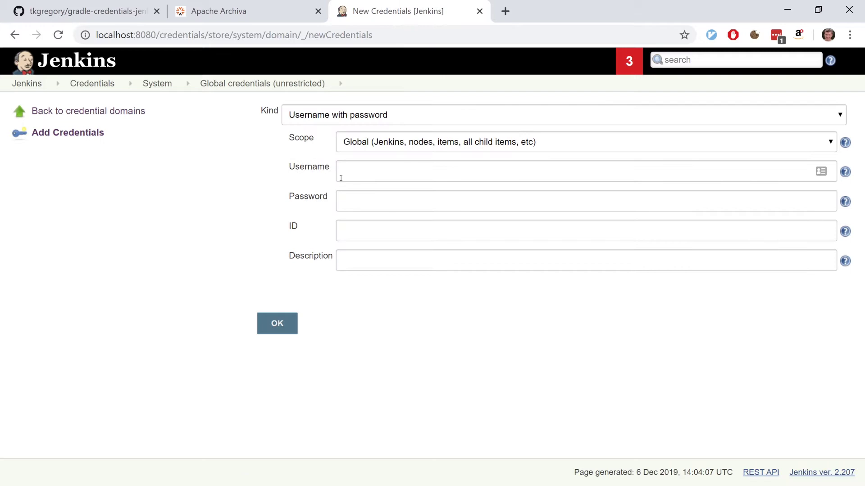
{"action": "left_click", "coordinate": [375, 177]}
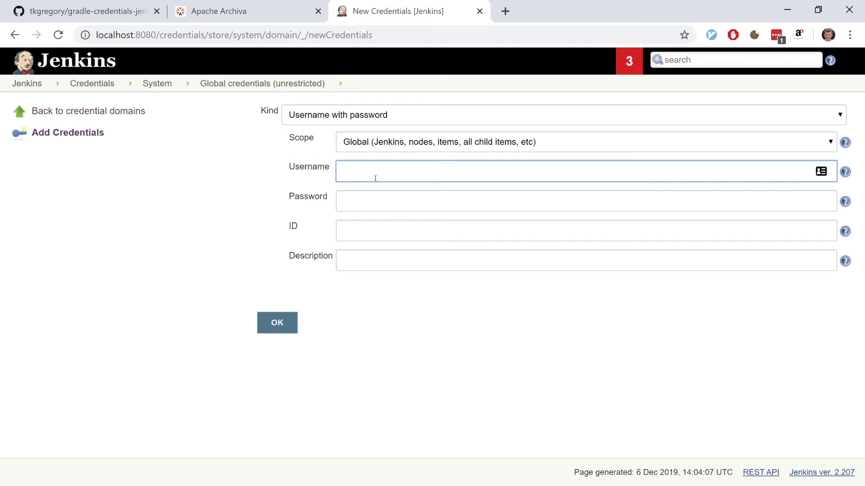
{"action": "type", "text": "admin"}
{"action": "key", "text": "Tab"}
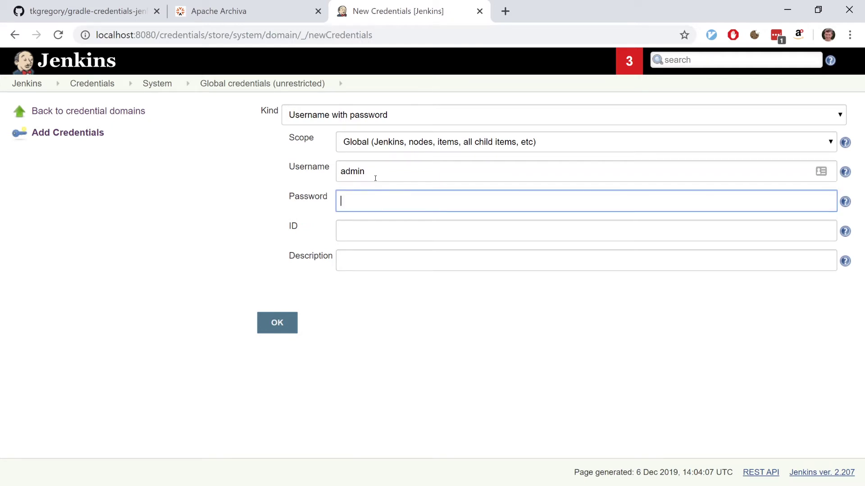
{"action": "type", "text": "********"}
{"action": "type", "text": "**"}
{"action": "key", "text": "Tab"}
{"action": "type", "text": "archi"}
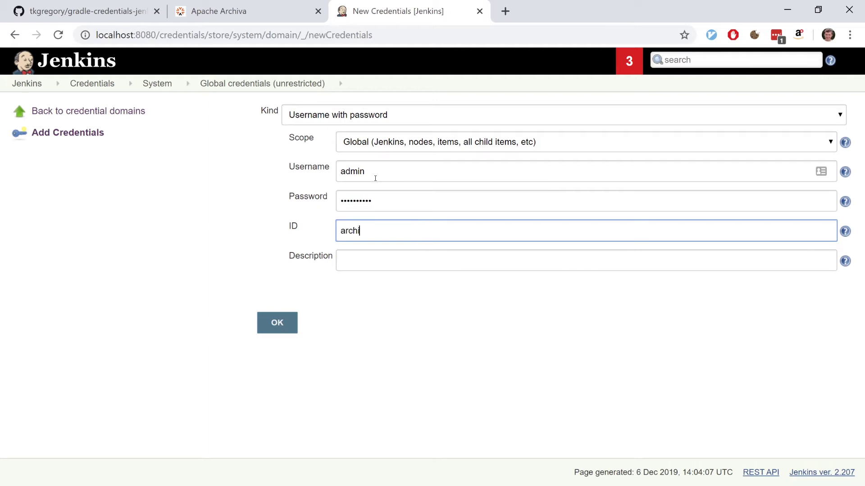
{"action": "type", "text": "va"}
{"action": "left_click", "coordinate": [276, 328]}
{"action": "left_click", "coordinate": [21, 71]}
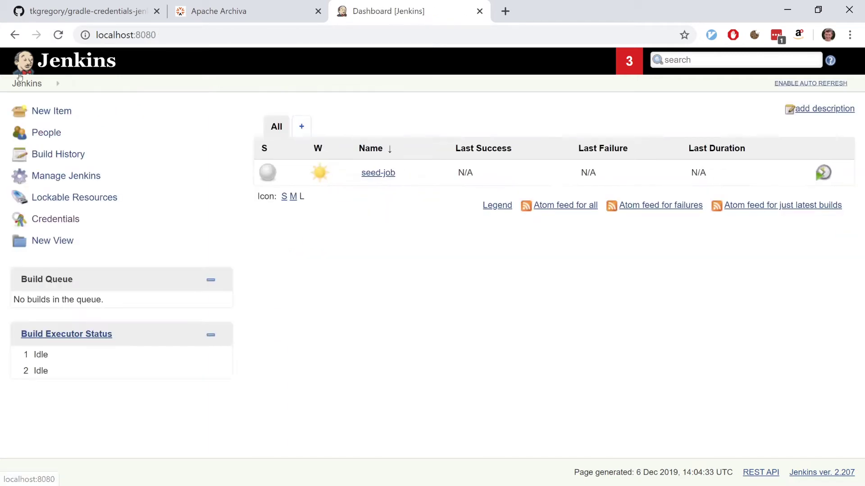
{"action": "mouse_move", "coordinate": [379, 173]}
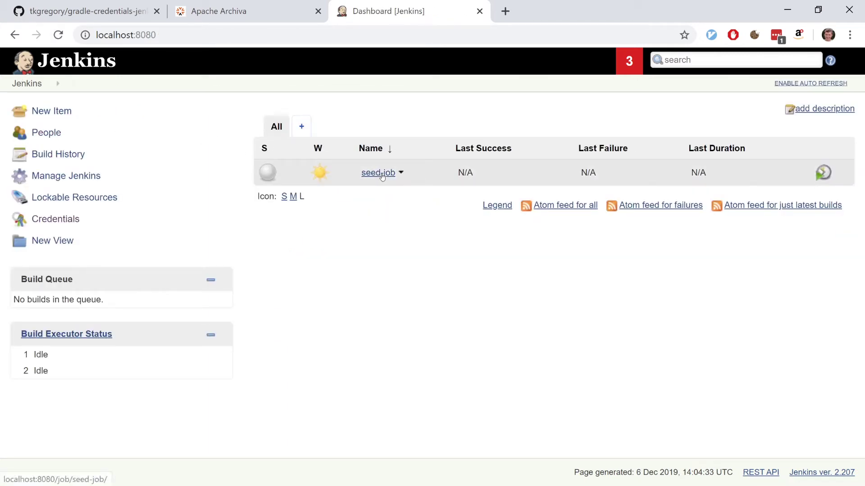
Build seed-job, then note the generated publish and gradle-build-with-credentials jobs on the dashboard.
{"action": "left_click", "coordinate": [382, 174]}
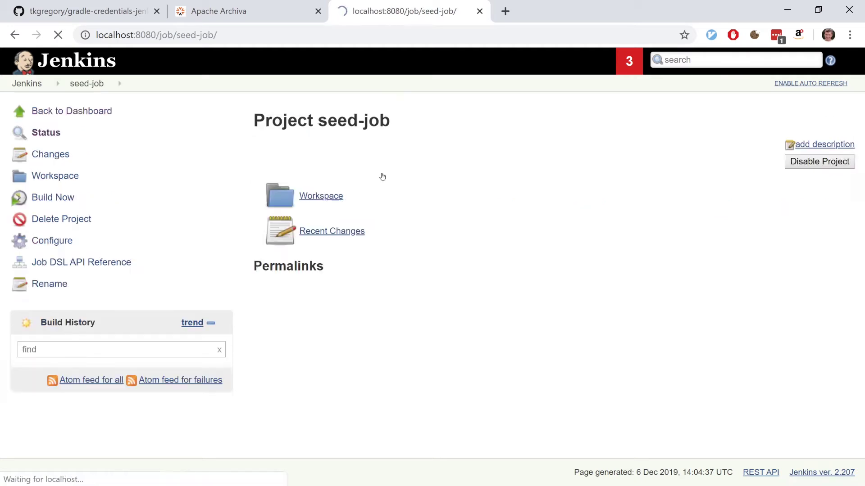
{"action": "left_click", "coordinate": [51, 198]}
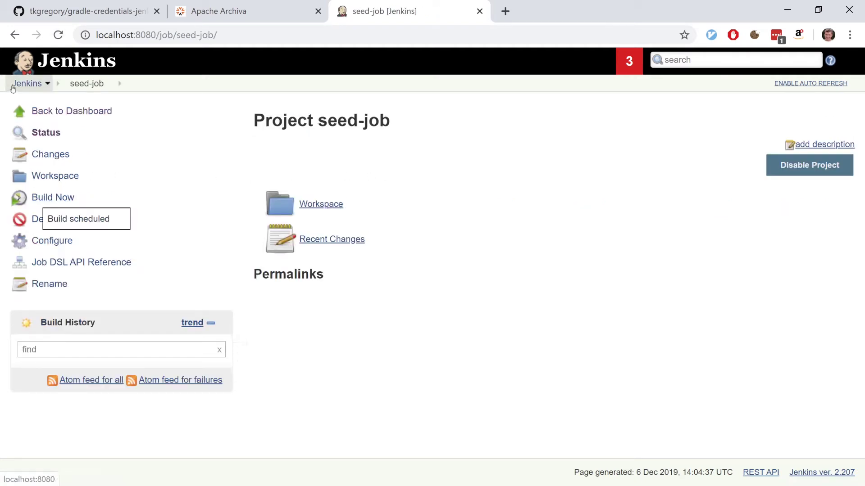
{"action": "mouse_move", "coordinate": [26, 83]}
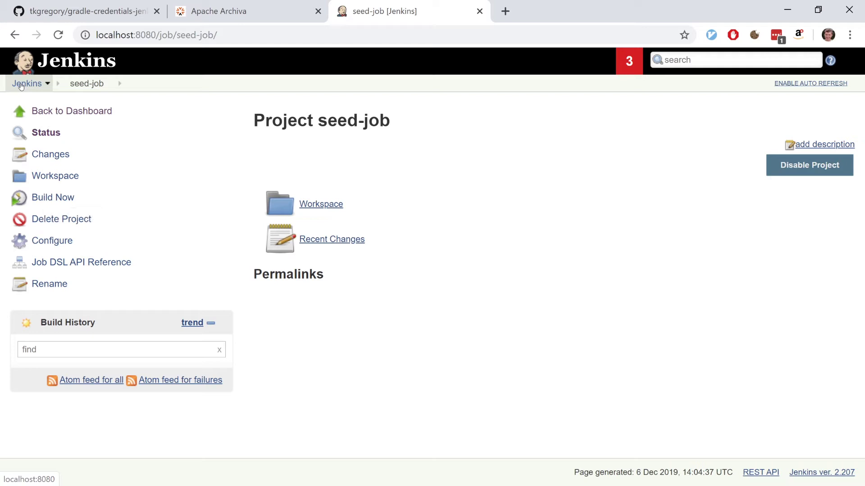
{"action": "left_click", "coordinate": [20, 84]}
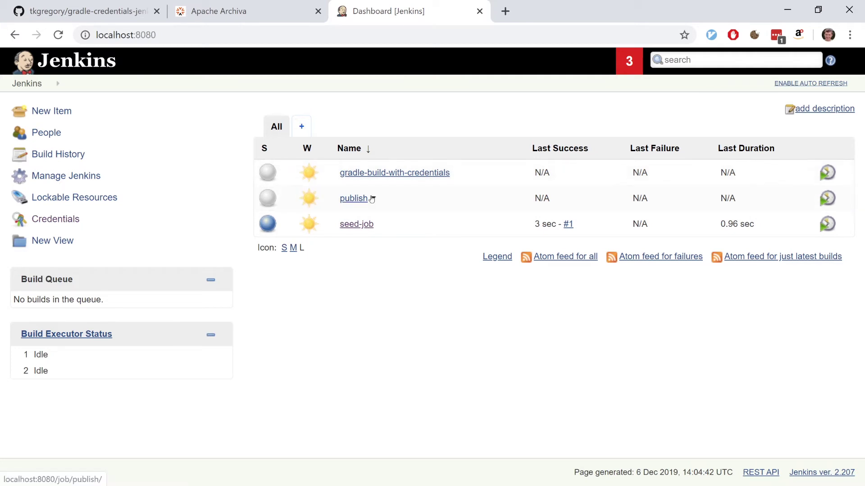
{"action": "left_click_drag", "start_coordinate": [410, 202], "coordinate": [338, 206]}
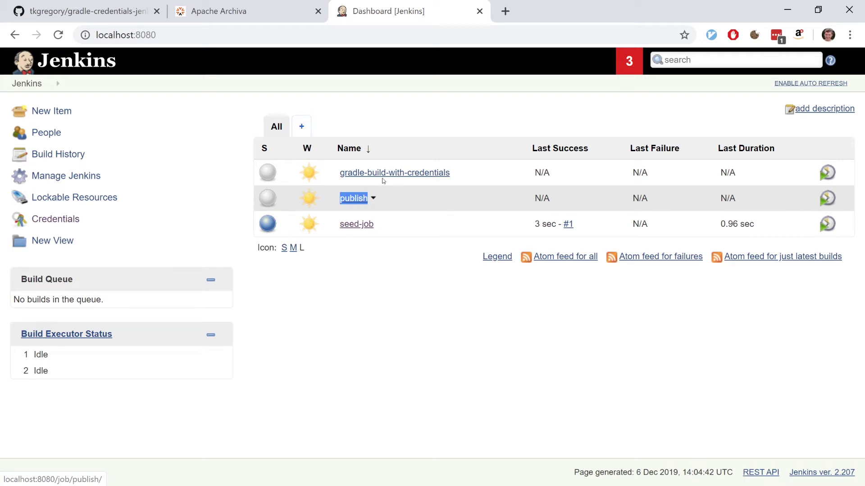
{"action": "mouse_move", "coordinate": [395, 173]}
{"action": "left_click_drag", "start_coordinate": [483, 185], "coordinate": [338, 171]}
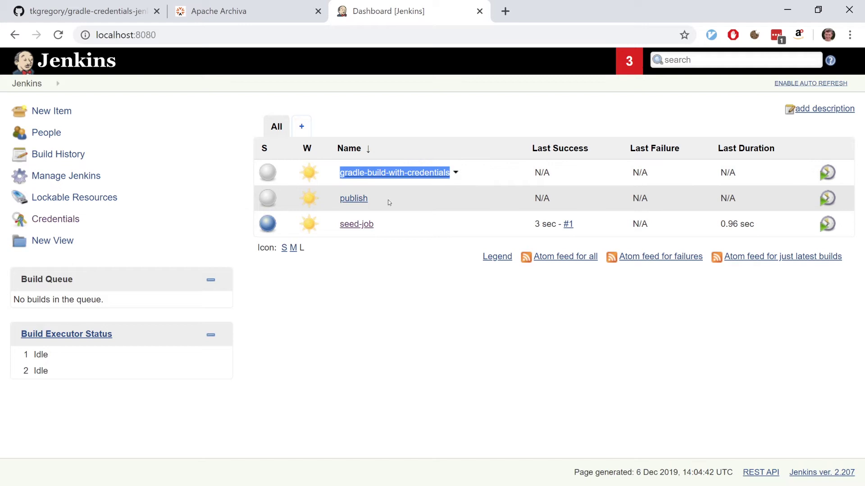
Build the publish pipeline and follow build #1's console output.
{"action": "left_click", "coordinate": [353, 198]}
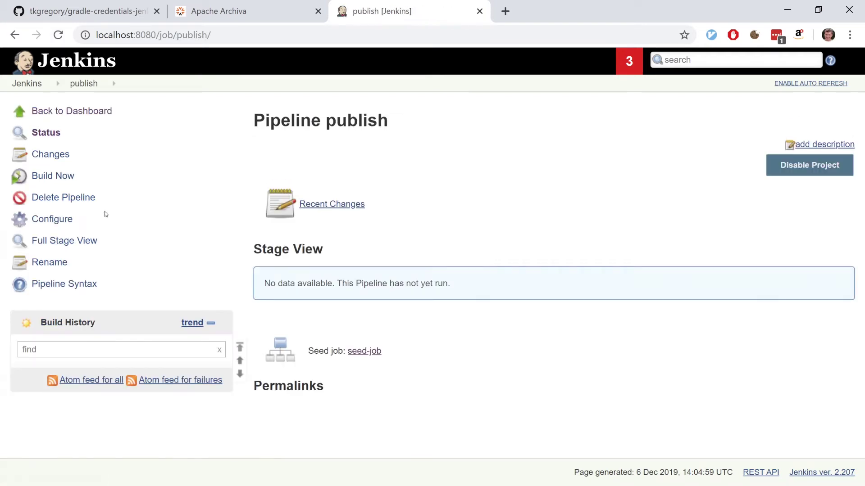
{"action": "left_click", "coordinate": [71, 178]}
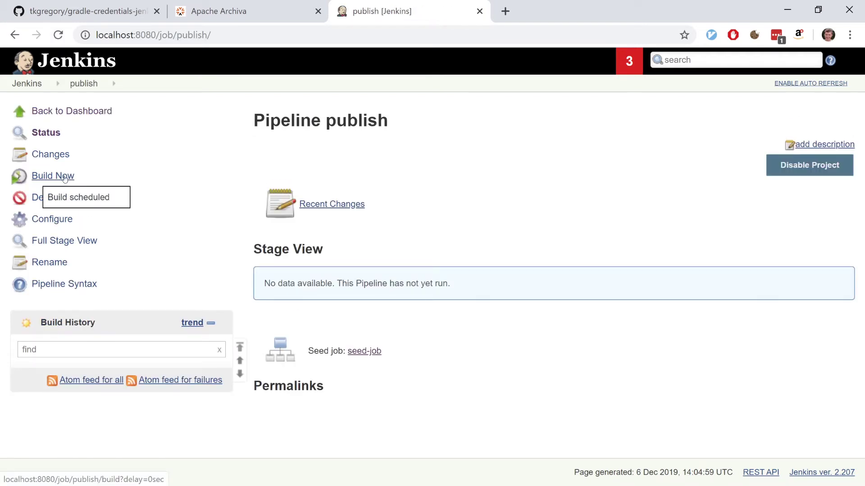
{"action": "left_click", "coordinate": [24, 374]}
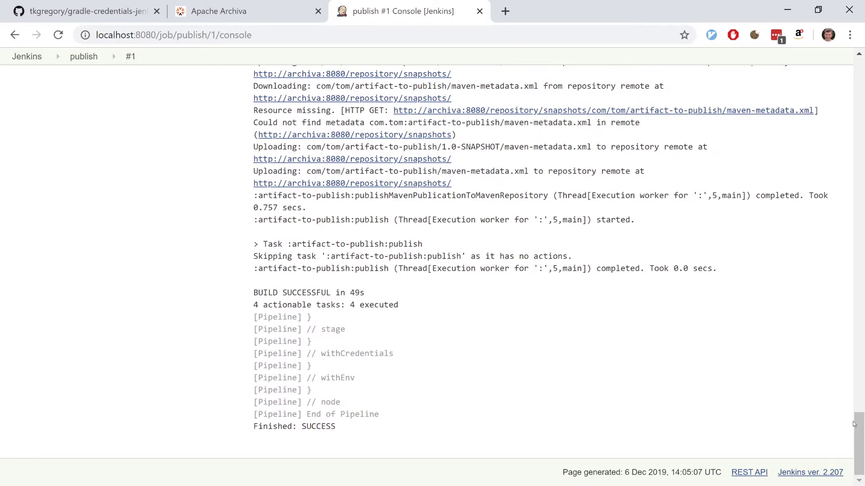
{"action": "left_click_drag", "start_coordinate": [858, 446], "coordinate": [861, 337]}
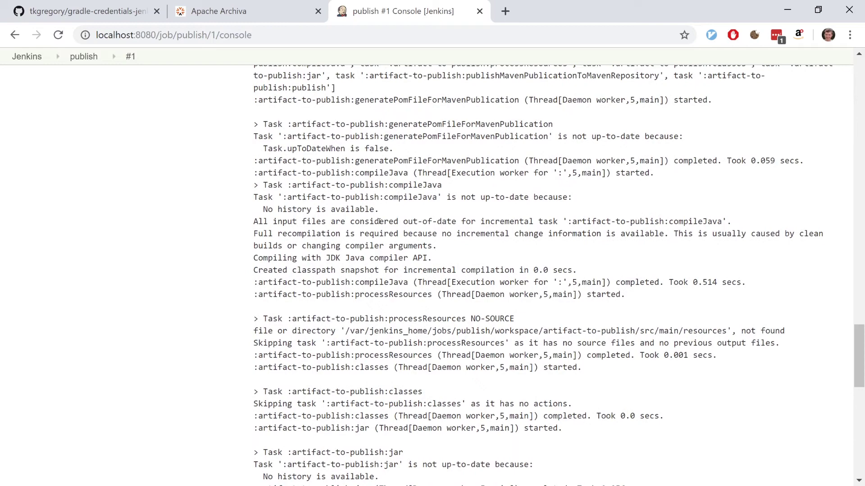
Review the log's compileJava and jar tasks and the Archiva snapshots repository upload URL.
{"action": "left_click_drag", "start_coordinate": [446, 197], "coordinate": [288, 200]}
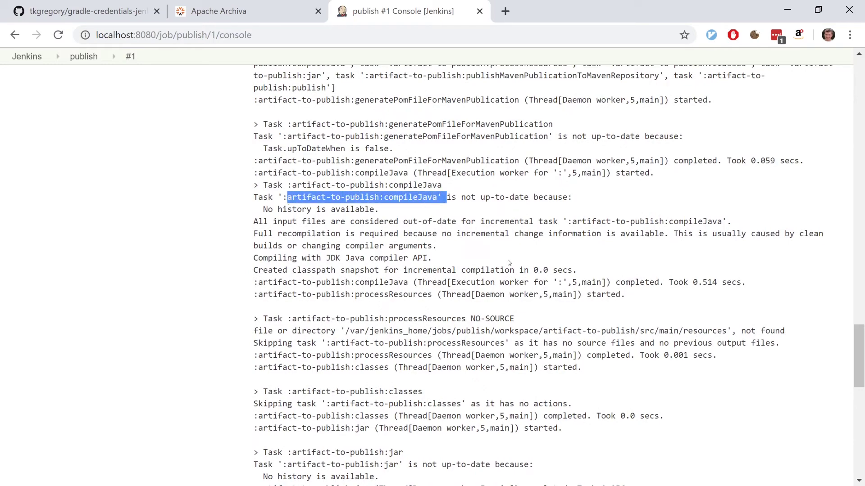
{"action": "scroll", "coordinate": [509, 262], "scroll_direction": "down", "scroll_amount": 4}
{"action": "scroll", "coordinate": [494, 260], "scroll_direction": "up", "scroll_amount": 1}
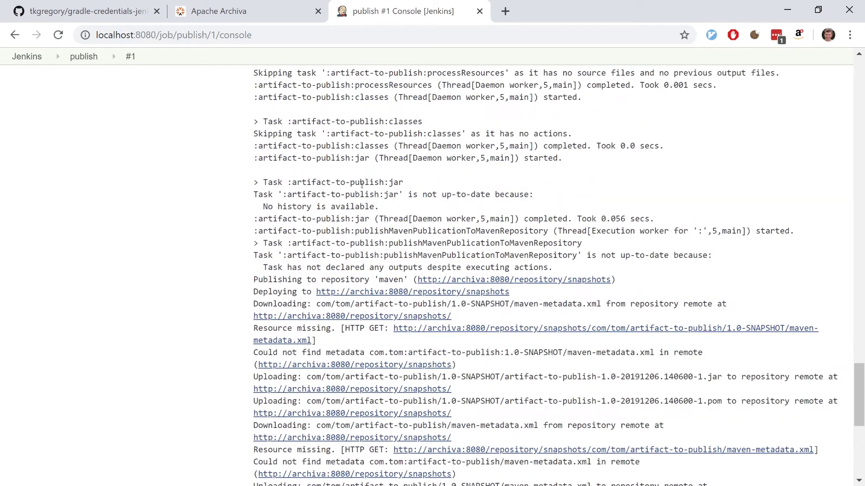
{"action": "left_click_drag", "start_coordinate": [405, 183], "coordinate": [298, 182]}
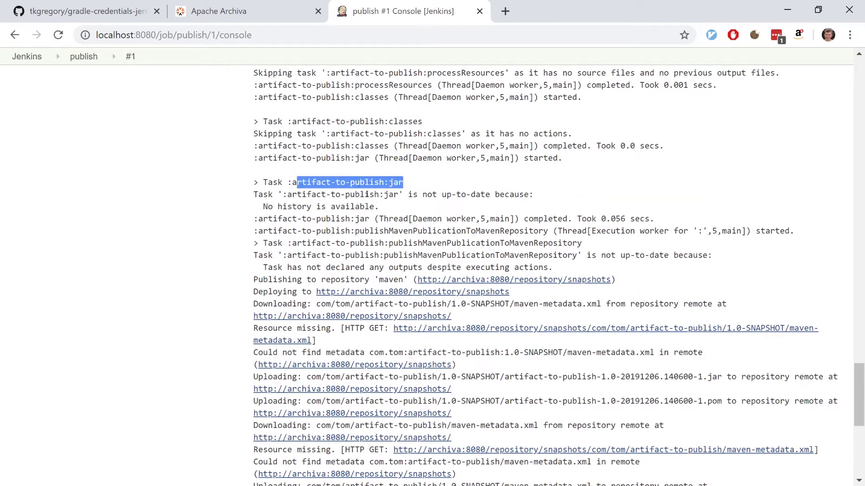
{"action": "scroll", "coordinate": [366, 195], "scroll_direction": "down", "scroll_amount": 1}
{"action": "scroll", "coordinate": [385, 234], "scroll_direction": "down", "scroll_amount": 4}
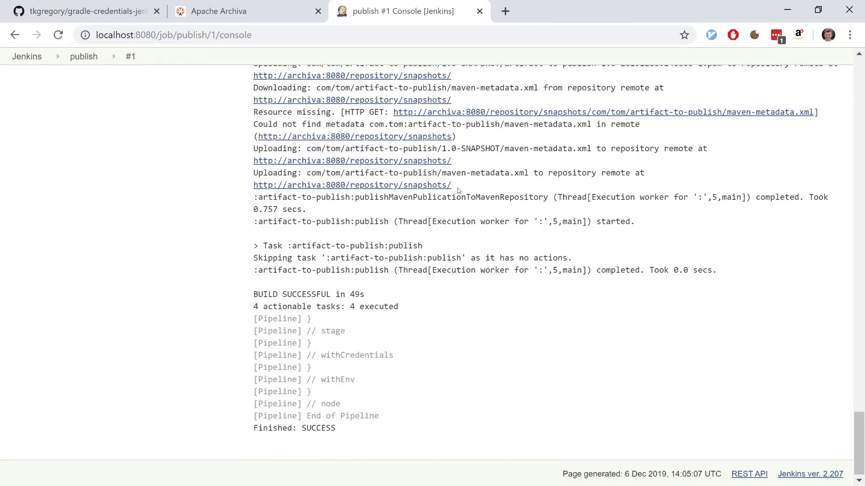
{"action": "left_click_drag", "start_coordinate": [460, 185], "coordinate": [258, 186]}
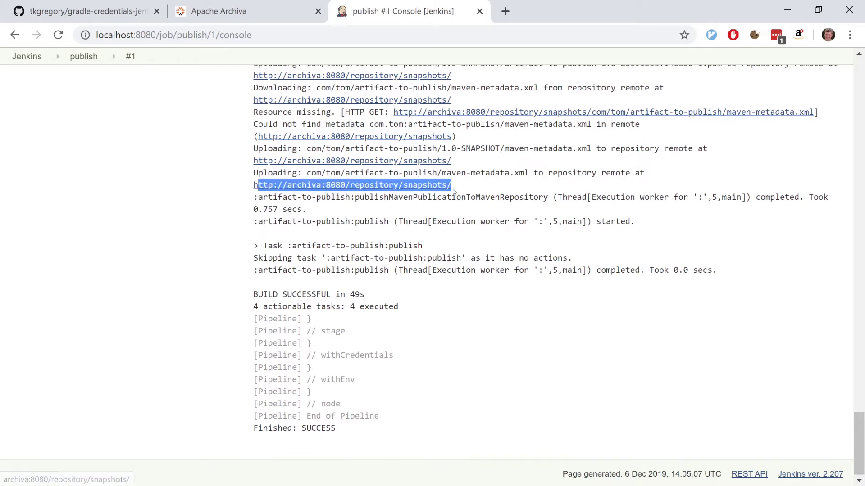
Browse Archiva's Managed Snapshot Repository to com.tom artifact-to-publish 1.0-SNAPSHOT, then return to Jenkins.
{"action": "left_click", "coordinate": [264, 14]}
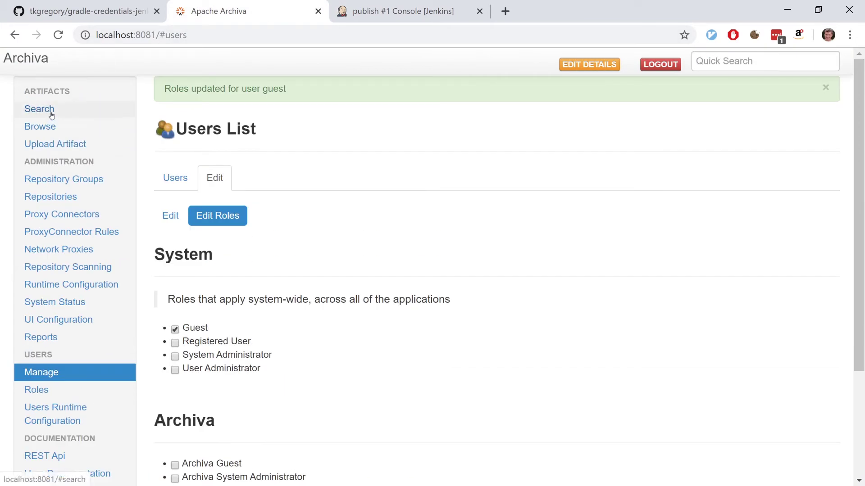
{"action": "left_click", "coordinate": [43, 129]}
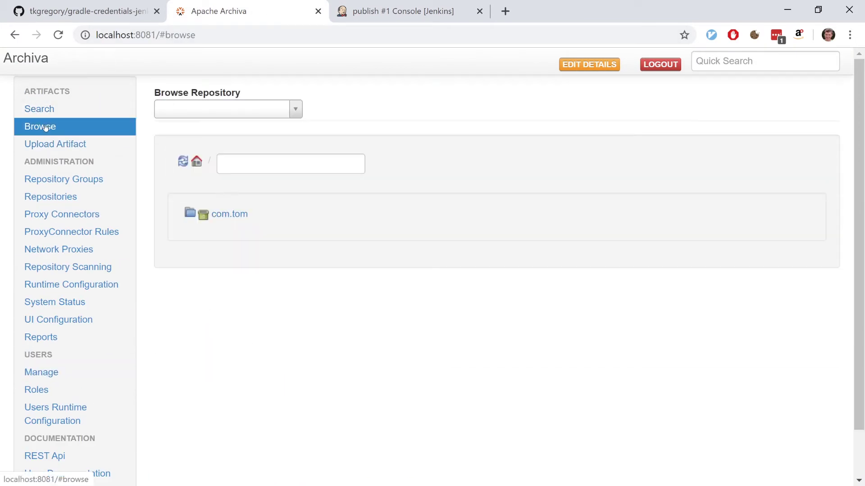
{"action": "left_click", "coordinate": [199, 108]}
{"action": "left_click", "coordinate": [200, 205]}
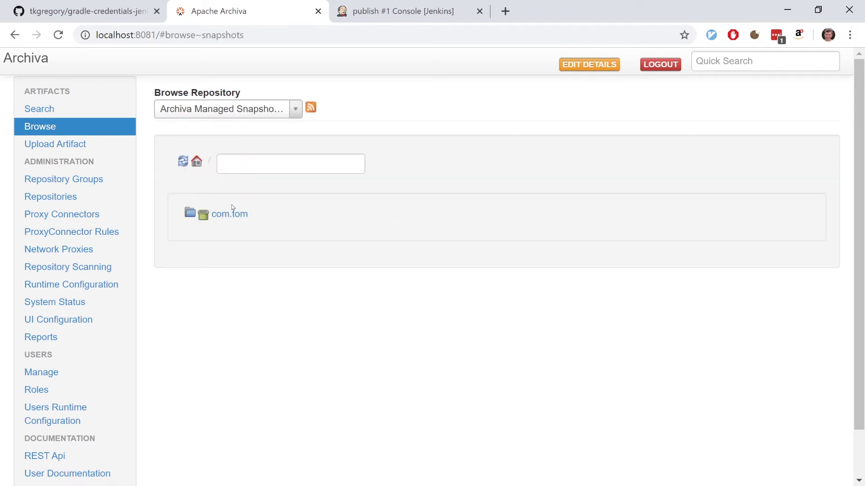
{"action": "left_click", "coordinate": [232, 213]}
{"action": "left_click", "coordinate": [251, 229]}
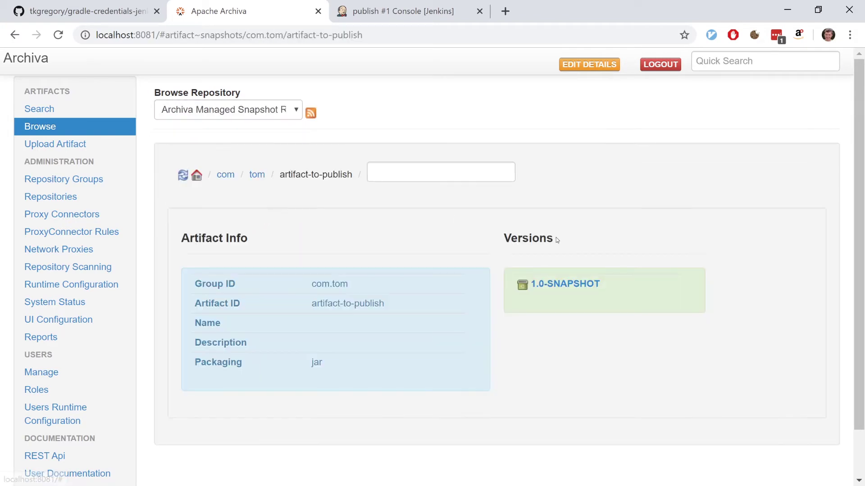
{"action": "left_click", "coordinate": [391, 10]}
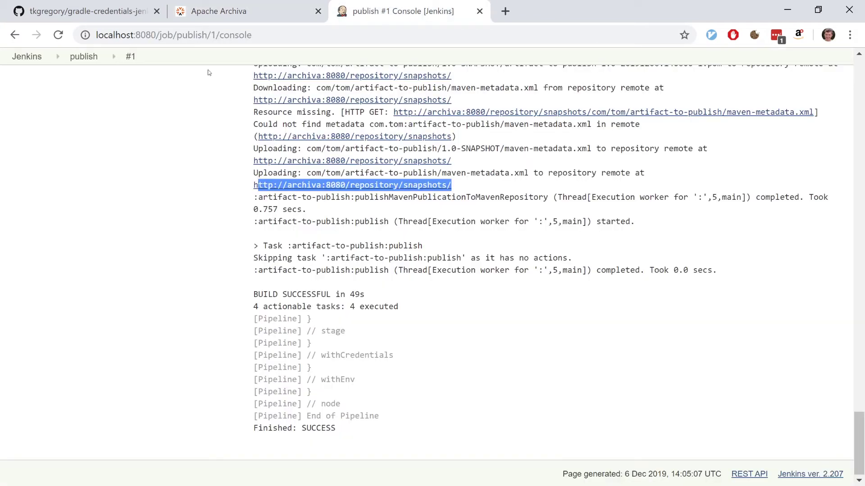
Build gradle-build-with-credentials, check build #1's console log, and return to the all-jobs dashboard.
{"action": "left_click", "coordinate": [21, 58]}
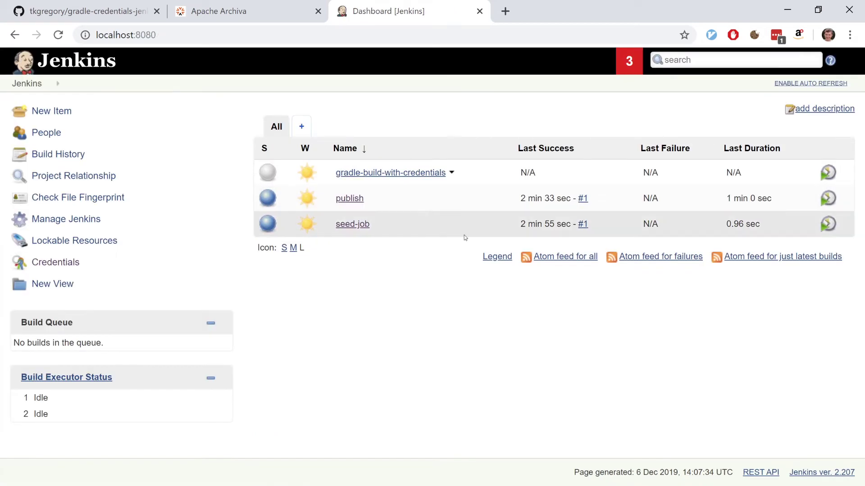
{"action": "left_click", "coordinate": [402, 174]}
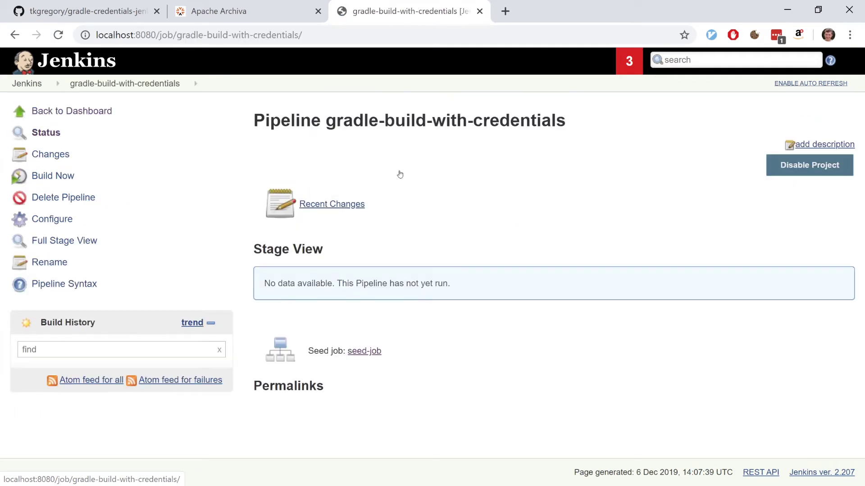
{"action": "left_click", "coordinate": [55, 177]}
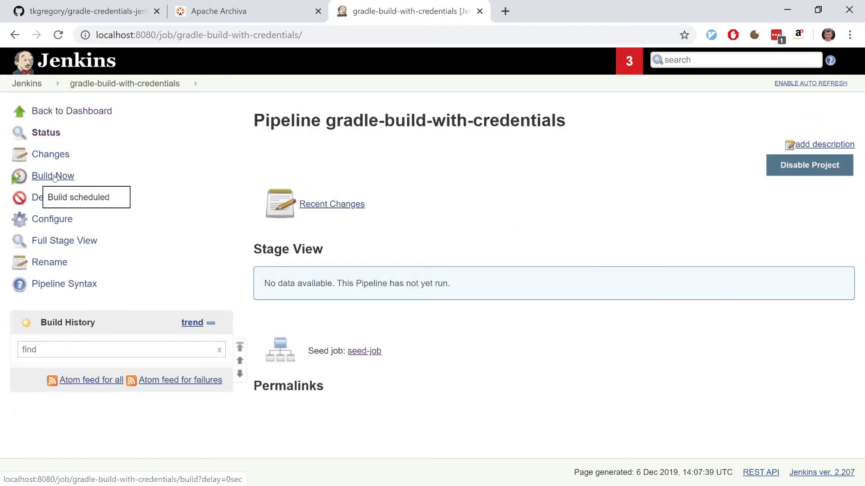
{"action": "left_click", "coordinate": [102, 373]}
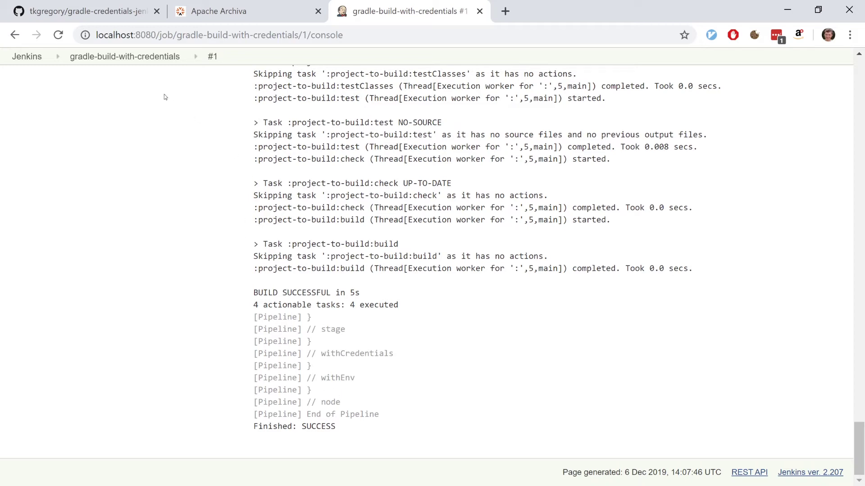
{"action": "left_click", "coordinate": [131, 59]}
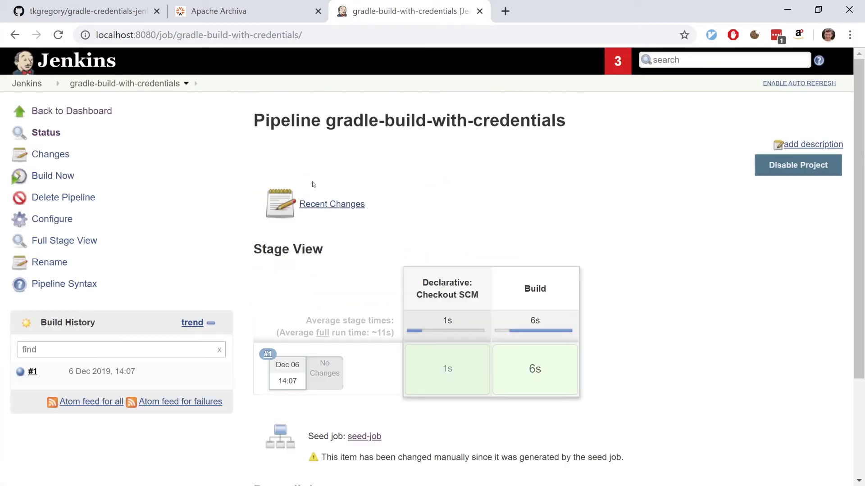
{"action": "left_click", "coordinate": [28, 83]}
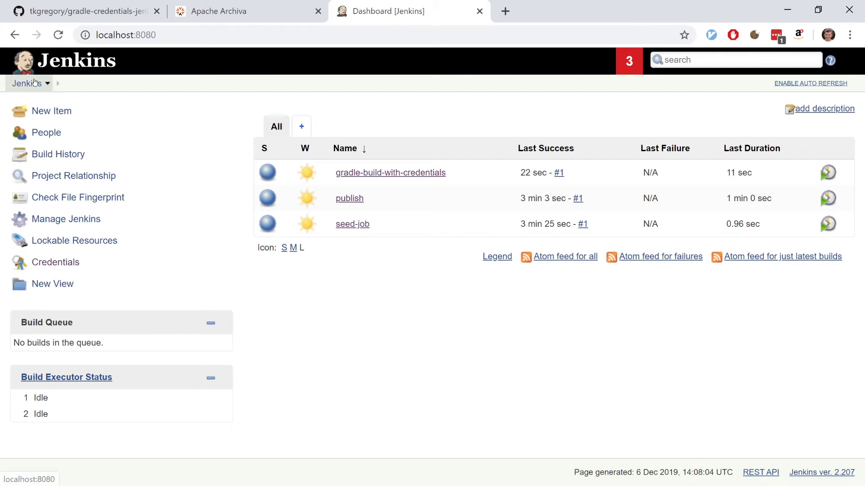
Navigate Credentials > System > Global credentials (unrestricted) to reach the store holding 'archiva'.
{"action": "left_click", "coordinate": [68, 263]}
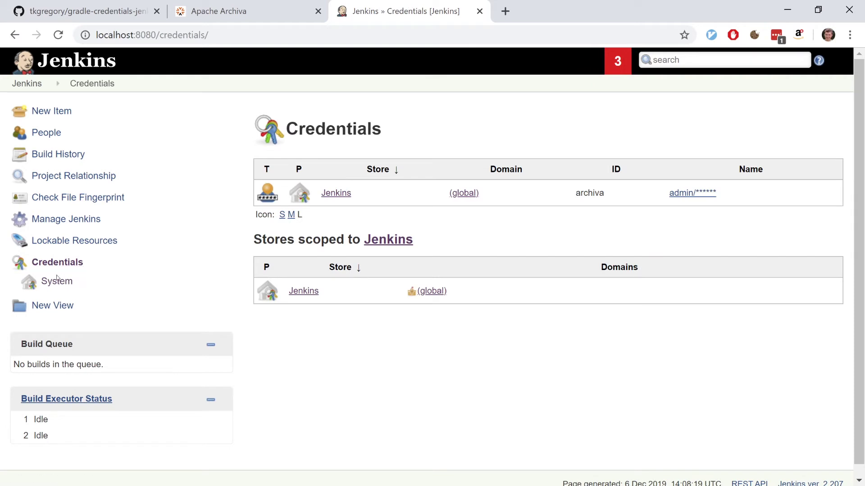
{"action": "left_click", "coordinate": [59, 280]}
{"action": "mouse_move", "coordinate": [358, 193]}
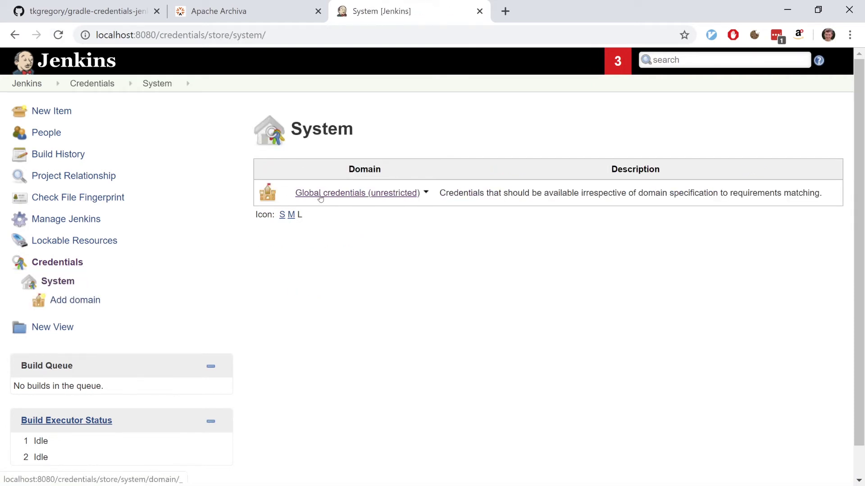
{"action": "left_click", "coordinate": [320, 197]}
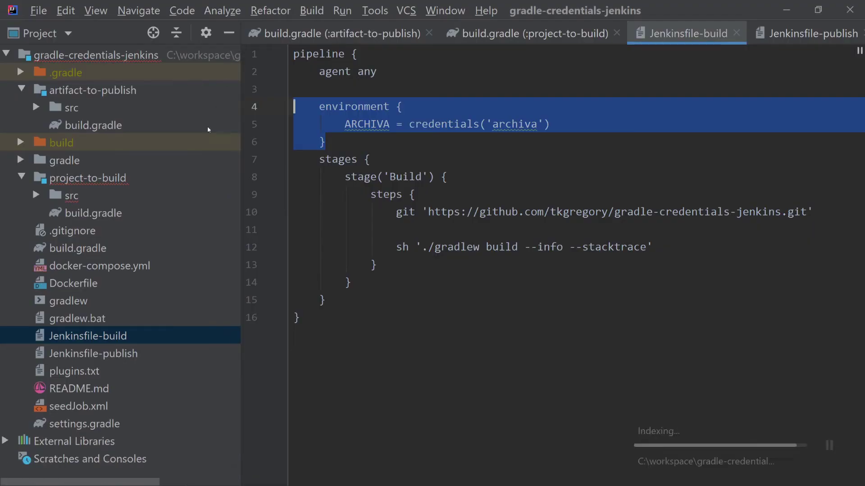
{"action": "left_click", "coordinate": [22, 90]}
{"action": "left_click", "coordinate": [21, 143]}
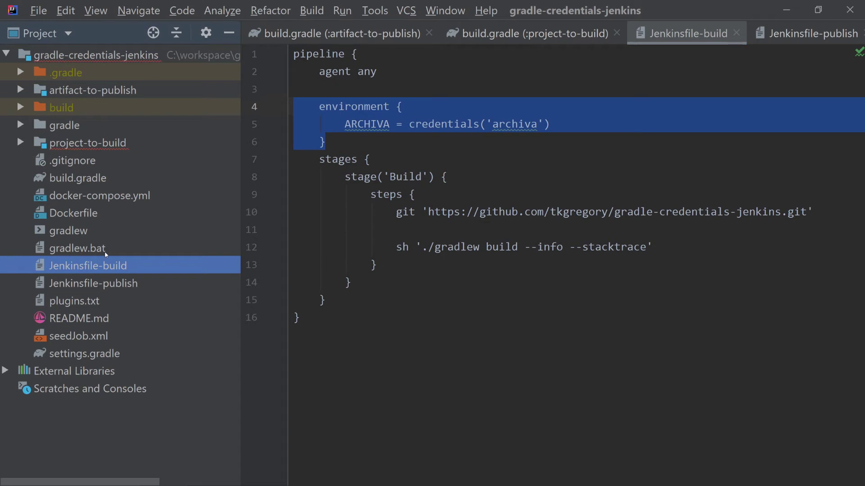
{"action": "double_click", "coordinate": [97, 281]}
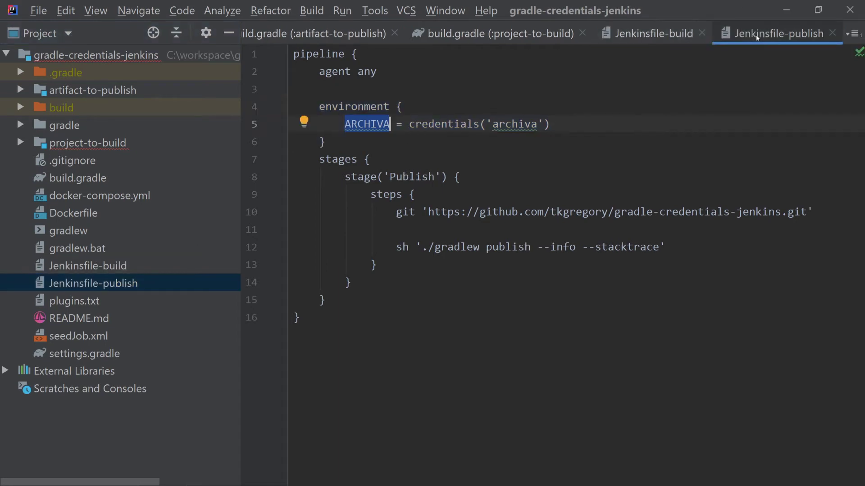
{"action": "right_click", "coordinate": [773, 33]}
{"action": "left_click", "coordinate": [730, 39]}
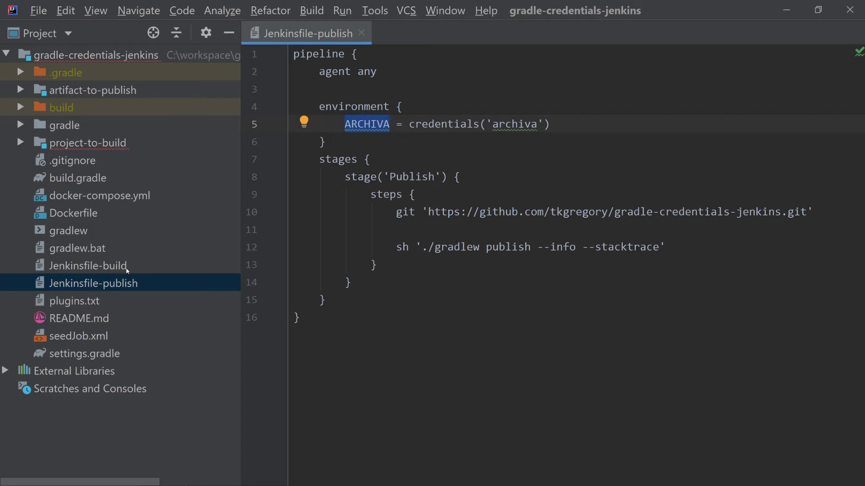
{"action": "left_click", "coordinate": [363, 159]}
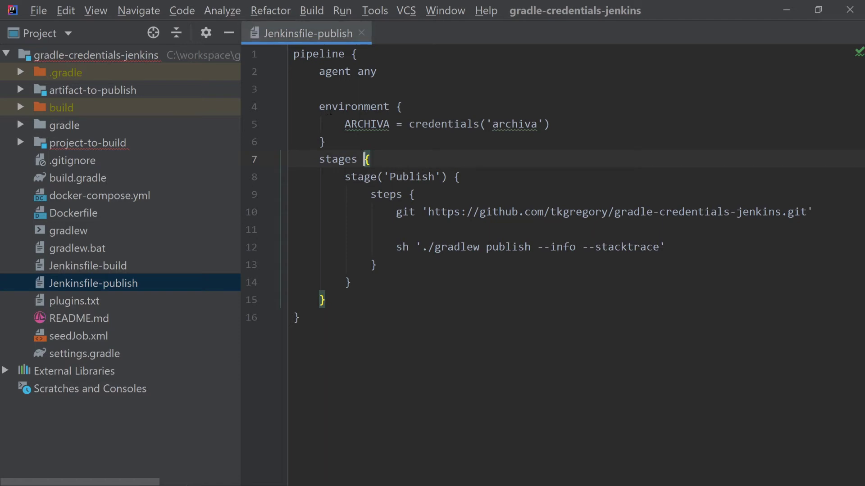
{"action": "double_click", "coordinate": [338, 107]}
{"action": "double_click", "coordinate": [428, 124]}
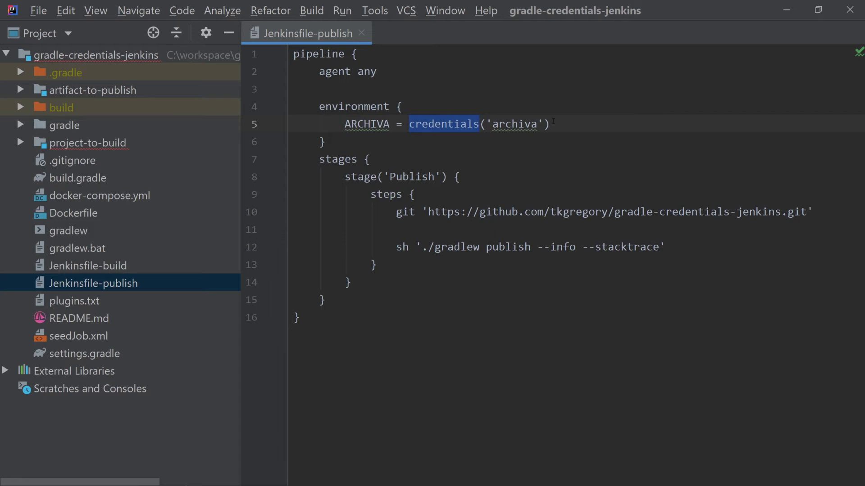
{"action": "double_click", "coordinate": [367, 124]}
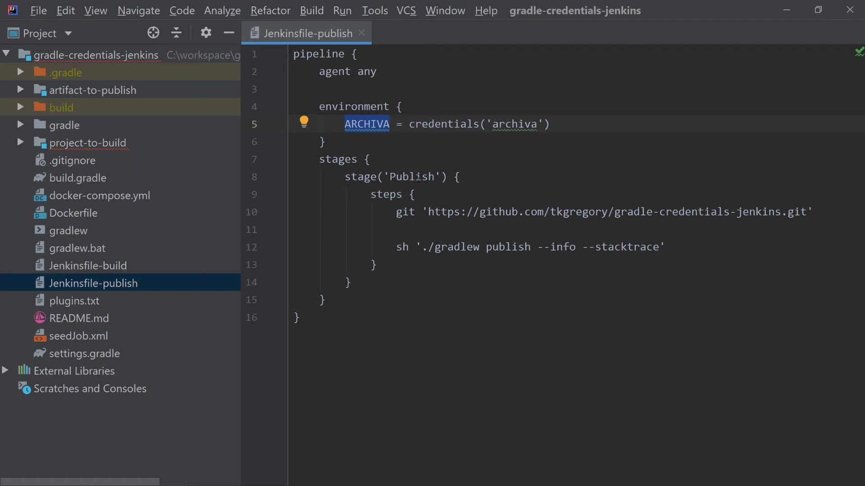
{"action": "key", "text": "End"}
{"action": "type", "text": "//"}
{"action": "key", "text": "Menu"}
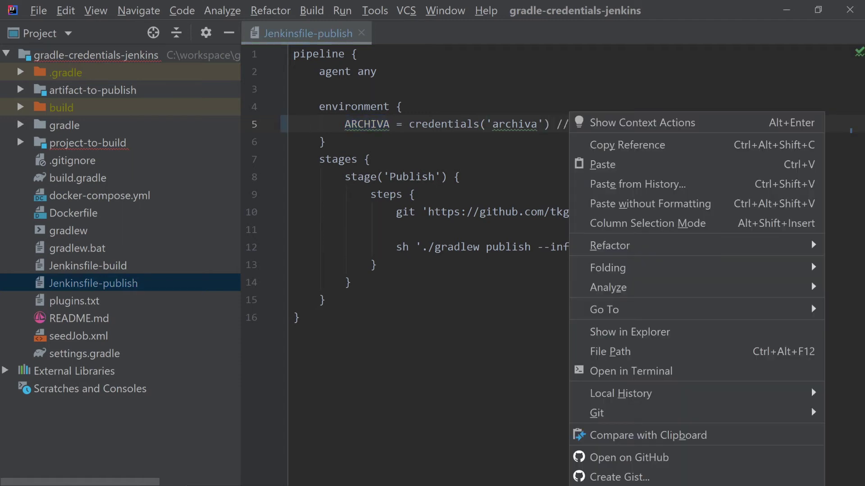
{"action": "key", "text": "Escape"}
{"action": "type", "text": "ARCHIVA"}
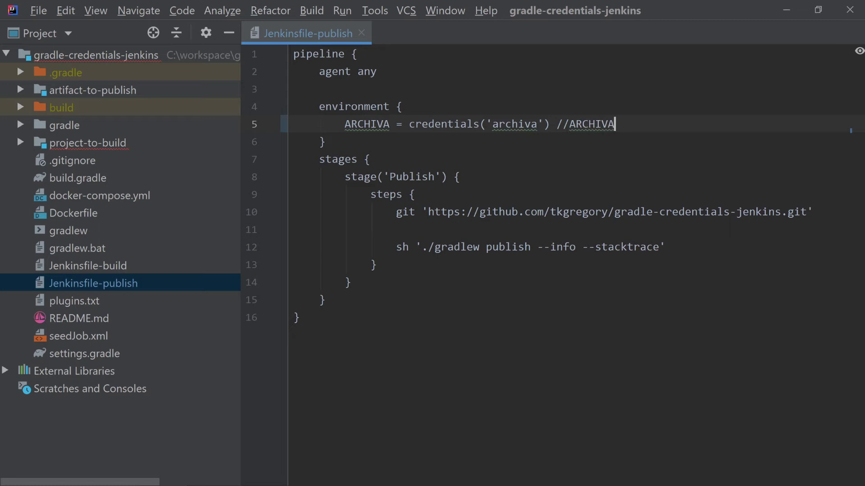
{"action": "type", "text": "_USR "}
{"action": "type", "text": "ARCHIVA"}
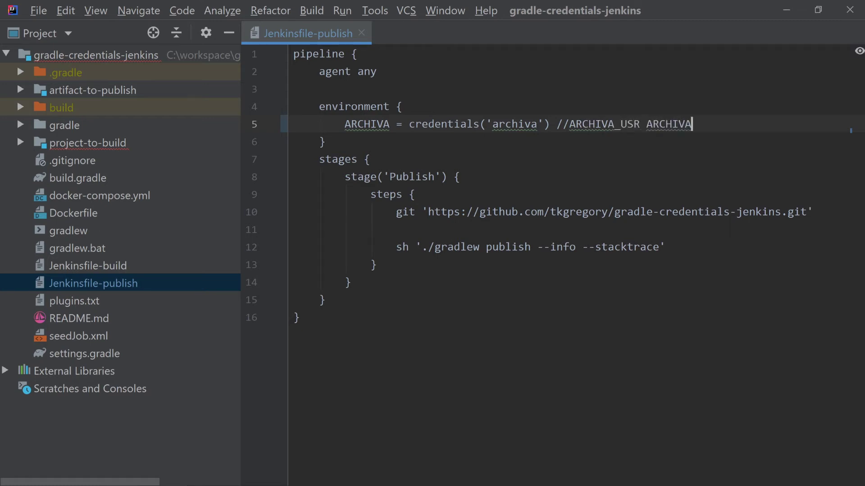
{"action": "type", "text": "_PSW"}
{"action": "key", "text": "ctrl+shift+Left"}
{"action": "key", "text": "ctrl+shift+Left"}
{"action": "key", "text": "ctrl+shift+Left"}
{"action": "key", "text": "shift+Left"}
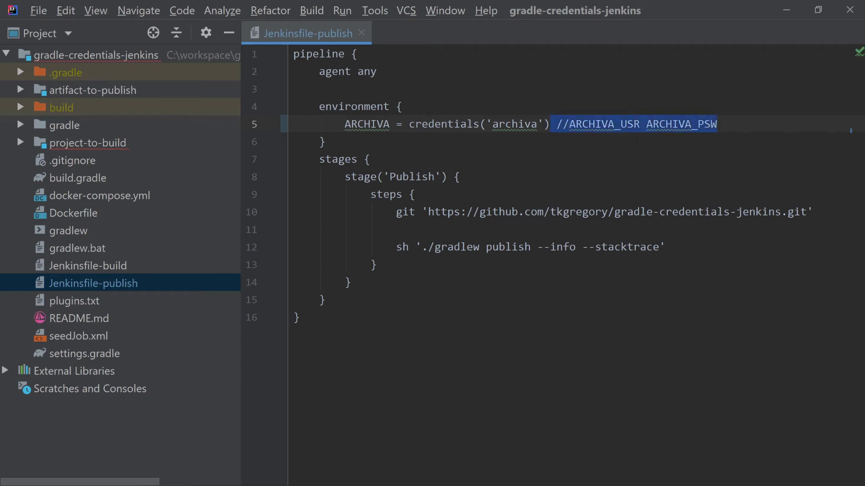
{"action": "key", "text": "BackSpace"}
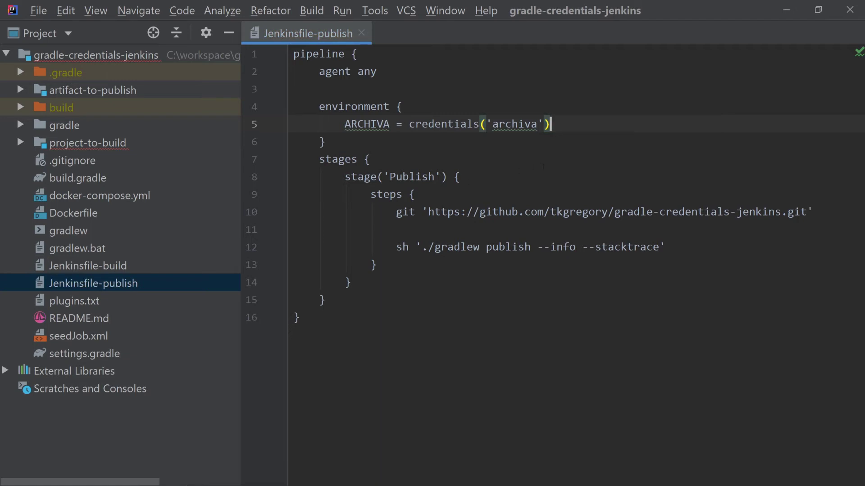
Highlight the Jenkinsfile stages block and the 'sh gradlew publish' command line.
{"action": "left_click_drag", "start_coordinate": [313, 150], "coordinate": [325, 301]}
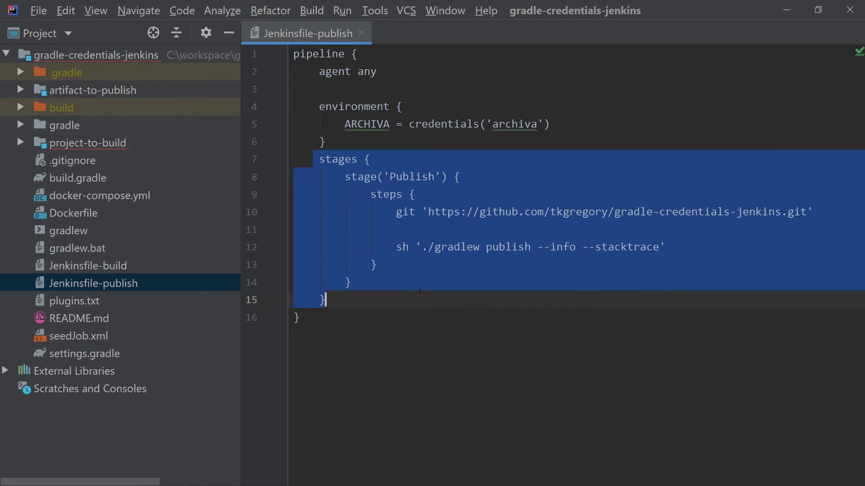
{"action": "left_click", "coordinate": [391, 196]}
{"action": "key", "text": "Down"}
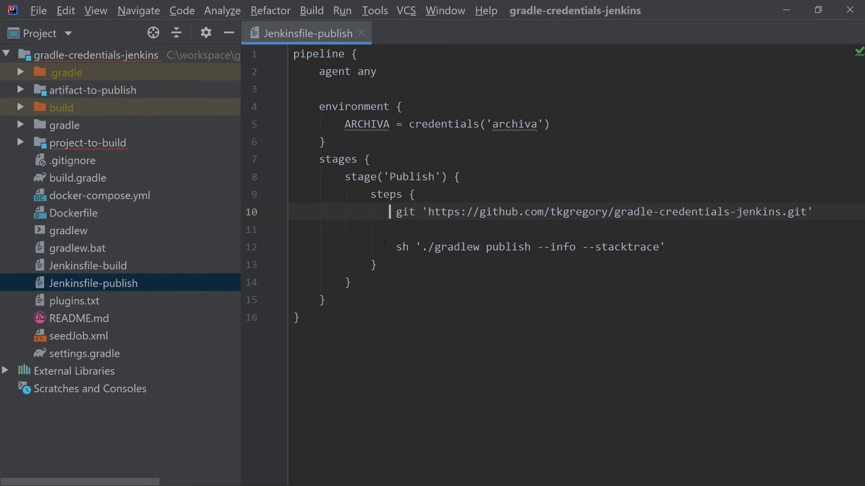
{"action": "key", "text": "Down"}
{"action": "key", "text": "Down"}
{"action": "key", "text": "shift+End"}
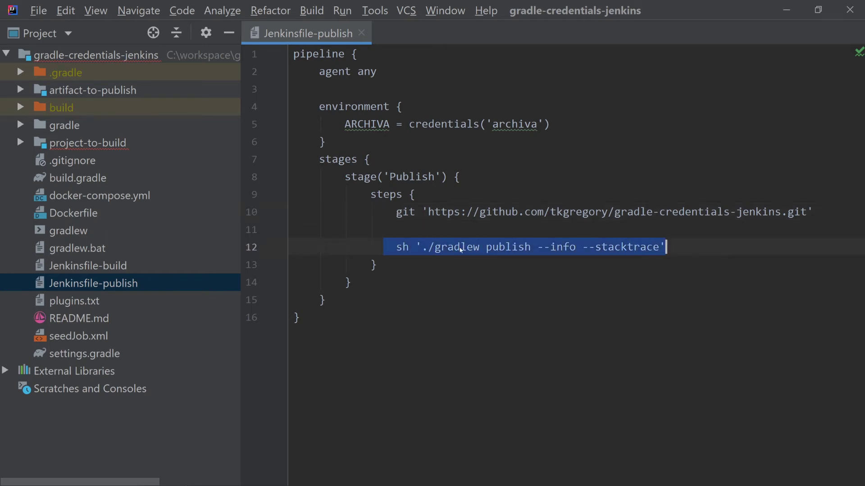
Open artifact-to-publish's build.gradle from the Project tool window.
{"action": "double_click", "coordinate": [85, 89]}
{"action": "double_click", "coordinate": [88, 125]}
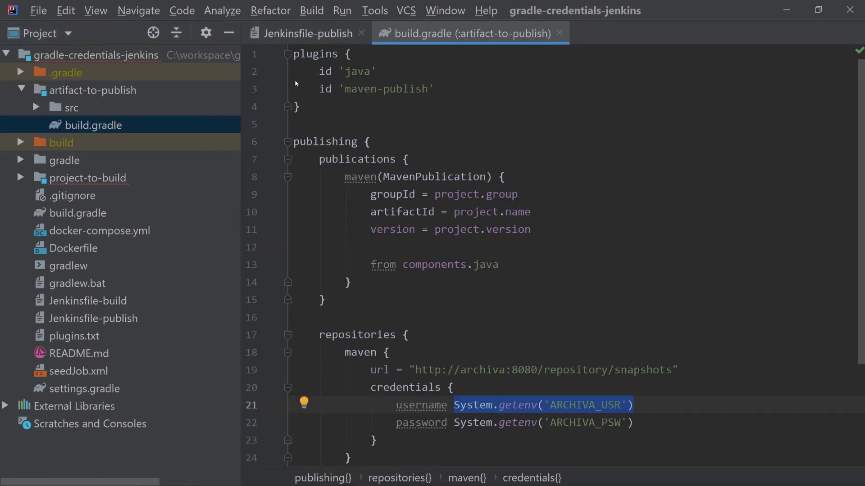
Highlight the maven-publish plugin line, the publishing keyword and the publications block.
{"action": "left_click_drag", "start_coordinate": [307, 88], "coordinate": [553, 86]}
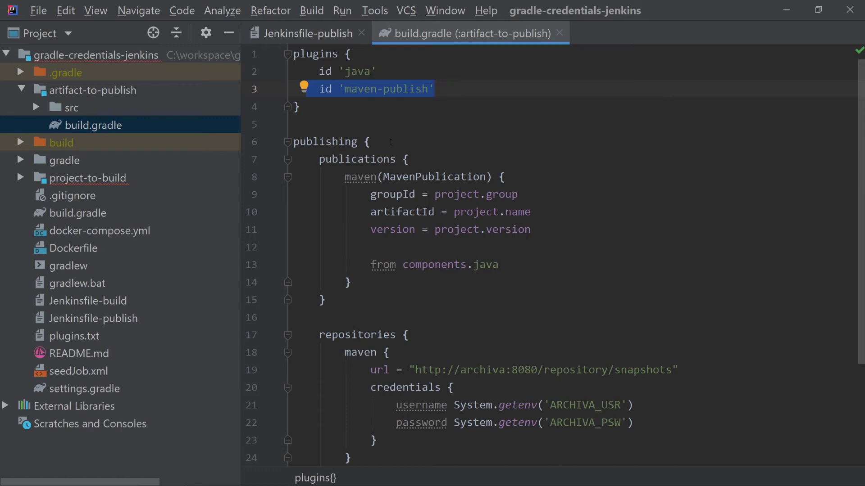
{"action": "double_click", "coordinate": [325, 141]}
{"action": "scroll", "coordinate": [355, 177], "scroll_direction": "down", "scroll_amount": 2}
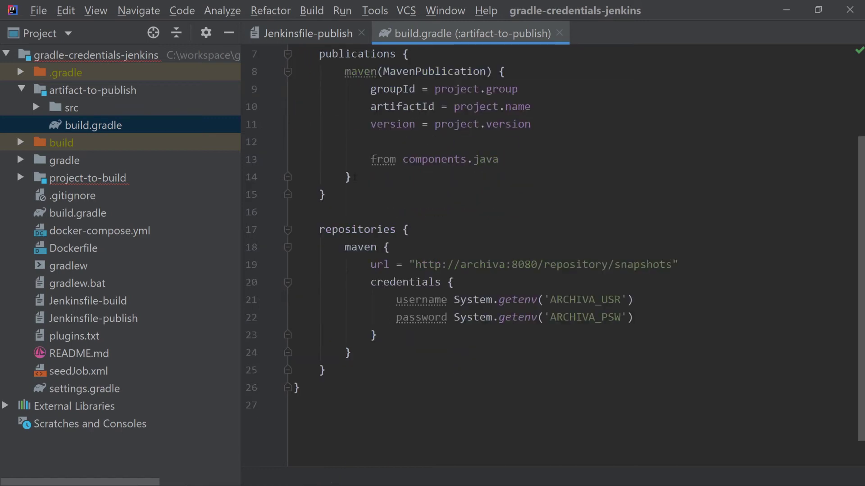
{"action": "scroll", "coordinate": [355, 177], "scroll_direction": "up", "scroll_amount": 2}
{"action": "left_click_drag", "start_coordinate": [339, 304], "coordinate": [223, 162]}
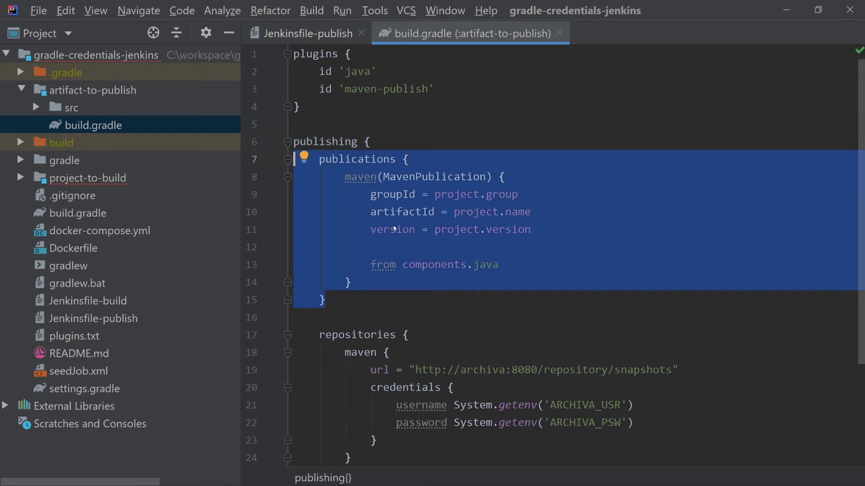
{"action": "scroll", "coordinate": [396, 230], "scroll_direction": "down", "scroll_amount": 2}
{"action": "scroll", "coordinate": [395, 230], "scroll_direction": "down", "scroll_amount": 1}
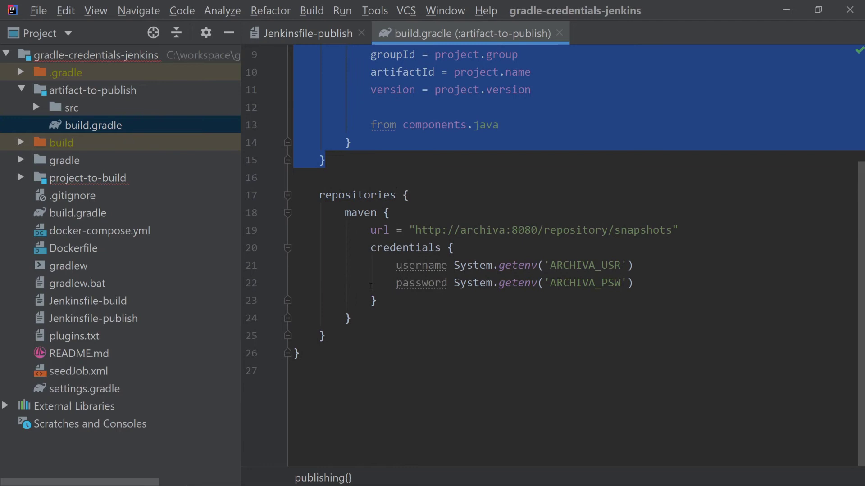
Highlight the snapshots repository url and the credentials reading ARCHIVA_USR and ARCHIVA_PSW.
{"action": "left_click_drag", "start_coordinate": [364, 230], "coordinate": [678, 230]}
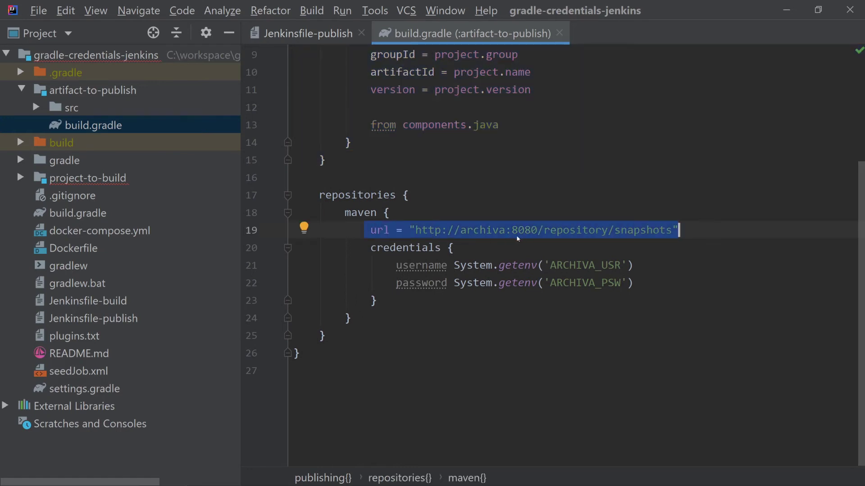
{"action": "double_click", "coordinate": [633, 238]}
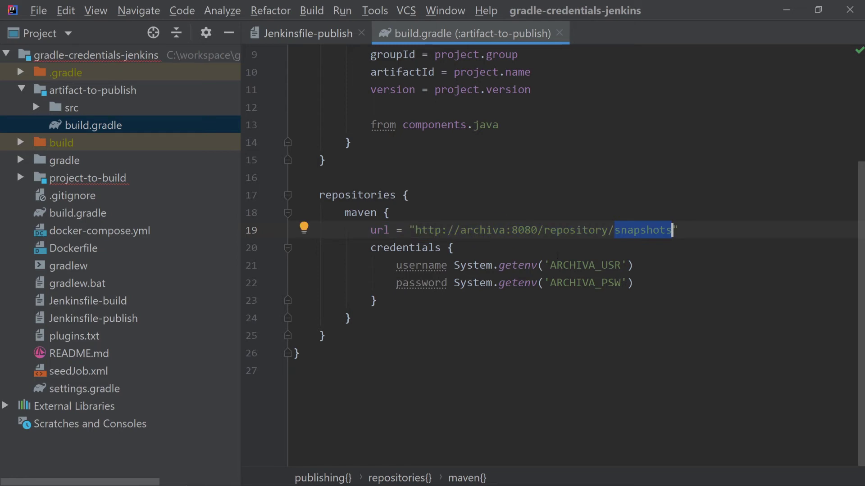
{"action": "key", "text": "Down"}
{"action": "key", "text": "Home"}
{"action": "key", "text": "ctrl+w"}
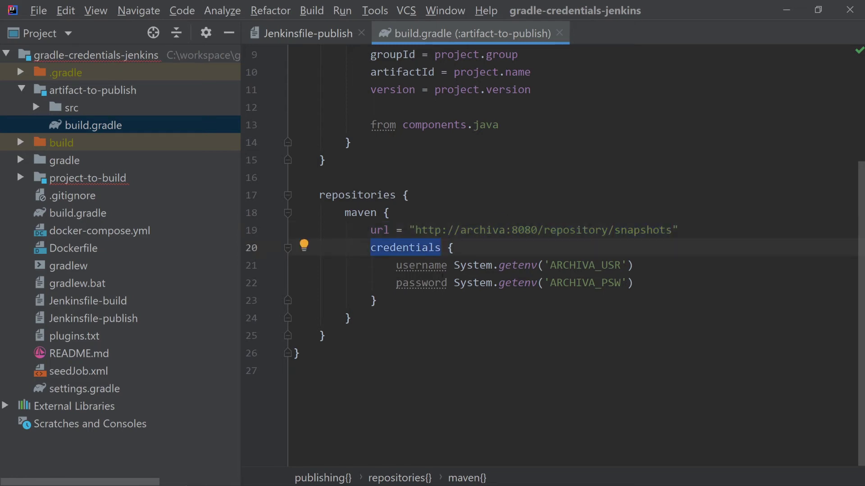
{"action": "left_click_drag", "start_coordinate": [454, 265], "coordinate": [634, 266]}
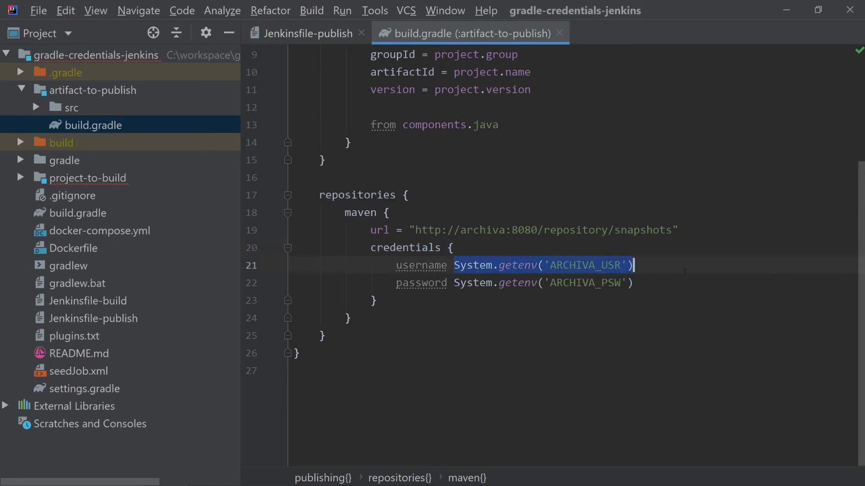
{"action": "double_click", "coordinate": [588, 266]}
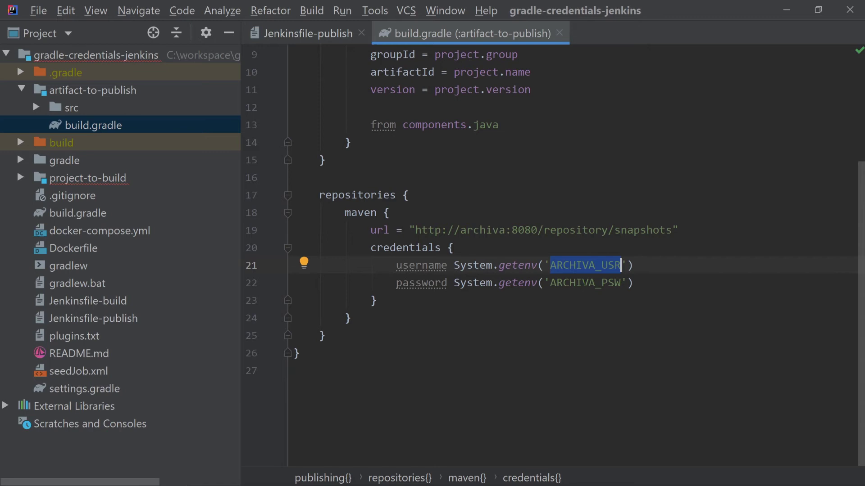
{"action": "double_click", "coordinate": [585, 284]}
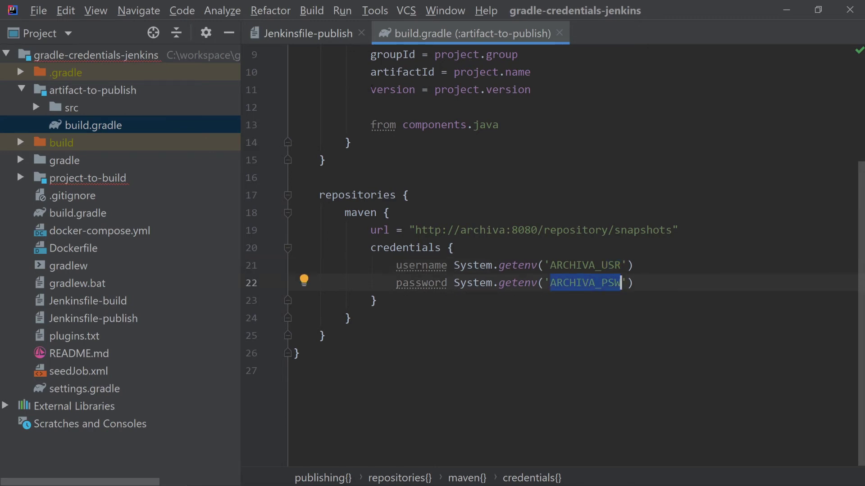
Revisit the ARCHIVA credentials assignment in Jenkinsfile-publish, then return to artifact-to-publish's build.gradle.
{"action": "left_click", "coordinate": [308, 33]}
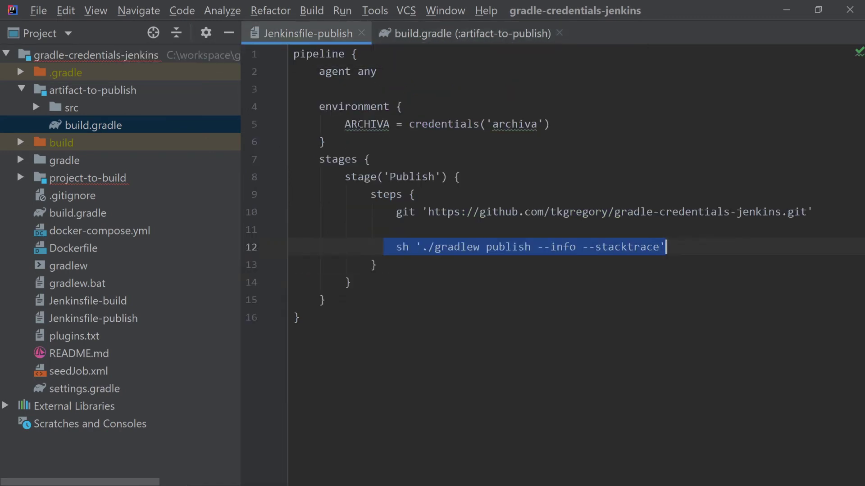
{"action": "left_click", "coordinate": [345, 124]}
{"action": "left_click_drag", "start_coordinate": [338, 125], "coordinate": [575, 125]}
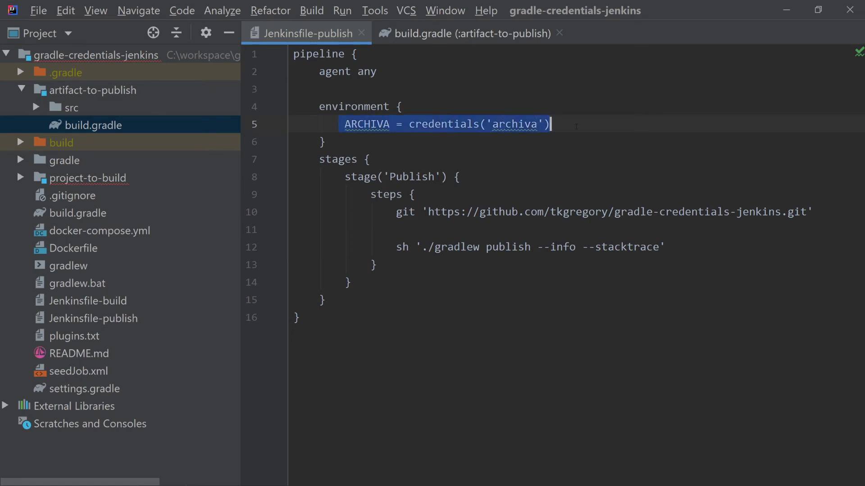
{"action": "left_click", "coordinate": [441, 38]}
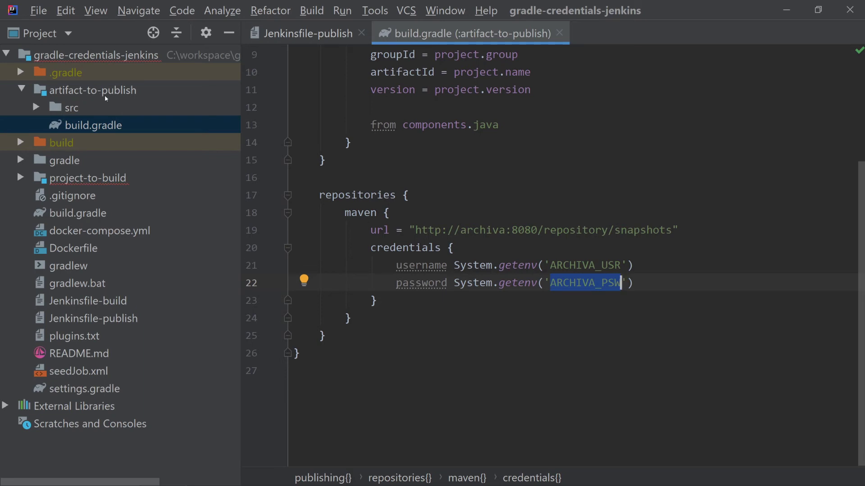
Expand artifact-to-publish's src/main/java/com.tom and open the SpecialService class.
{"action": "left_click", "coordinate": [73, 108]}
{"action": "double_click", "coordinate": [76, 101]}
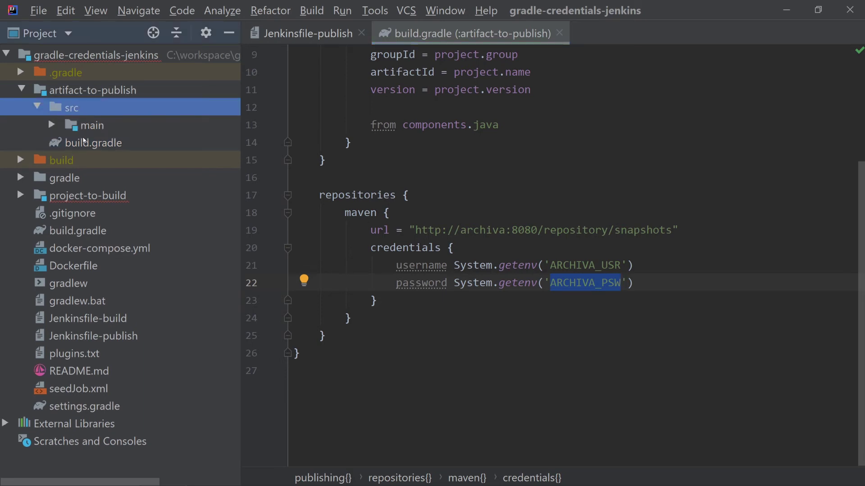
{"action": "left_click", "coordinate": [79, 131]}
{"action": "double_click", "coordinate": [80, 129]}
{"action": "left_click", "coordinate": [88, 160]}
{"action": "double_click", "coordinate": [107, 146]}
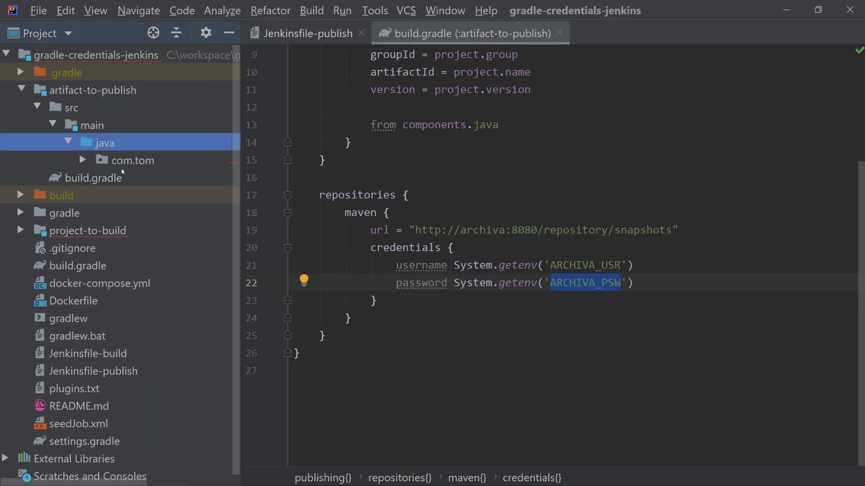
{"action": "left_click", "coordinate": [117, 163]}
{"action": "double_click", "coordinate": [117, 162]}
{"action": "double_click", "coordinate": [159, 178]}
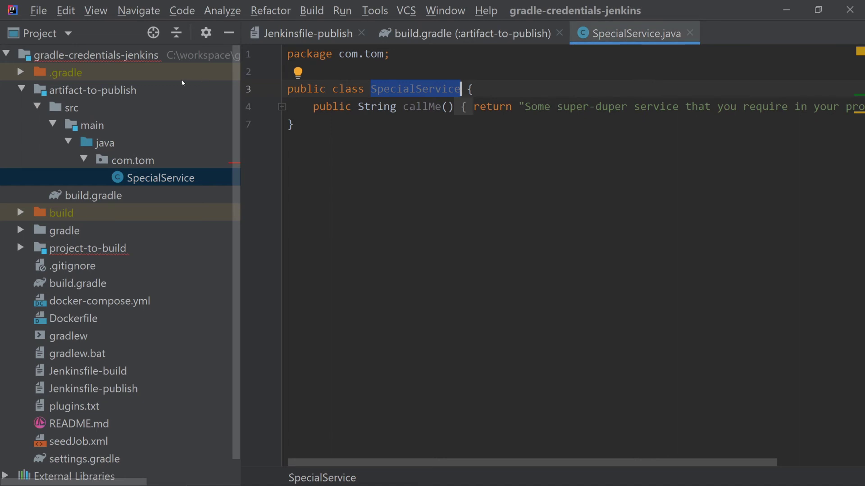
Expand project-to-build's src/main/java/com.tom and open the ServiceWithDependency class.
{"action": "left_click", "coordinate": [21, 90]}
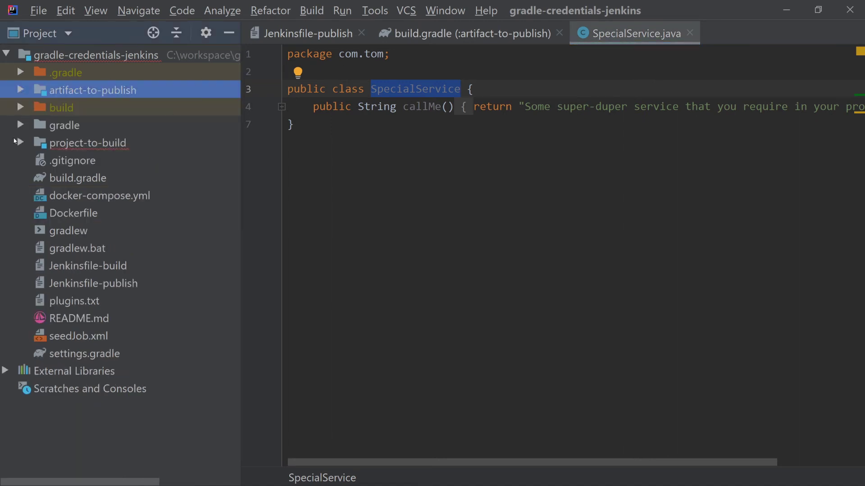
{"action": "left_click", "coordinate": [20, 142]}
{"action": "left_click", "coordinate": [36, 160]}
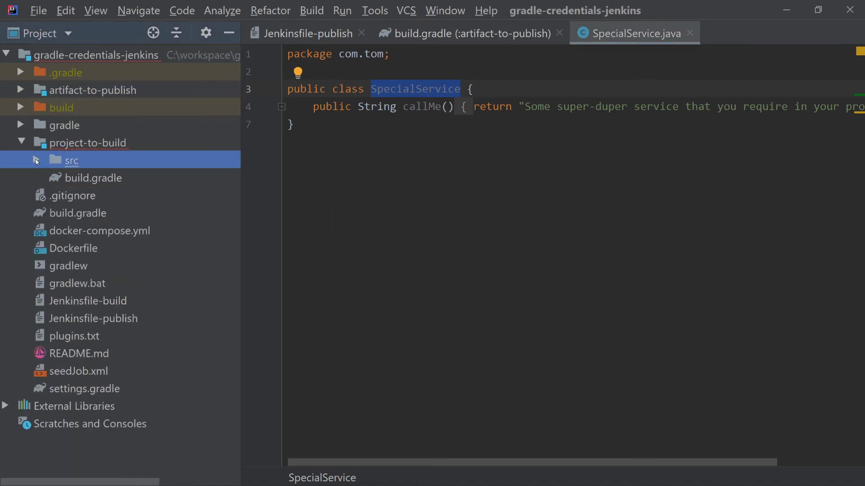
{"action": "left_click", "coordinate": [53, 177]}
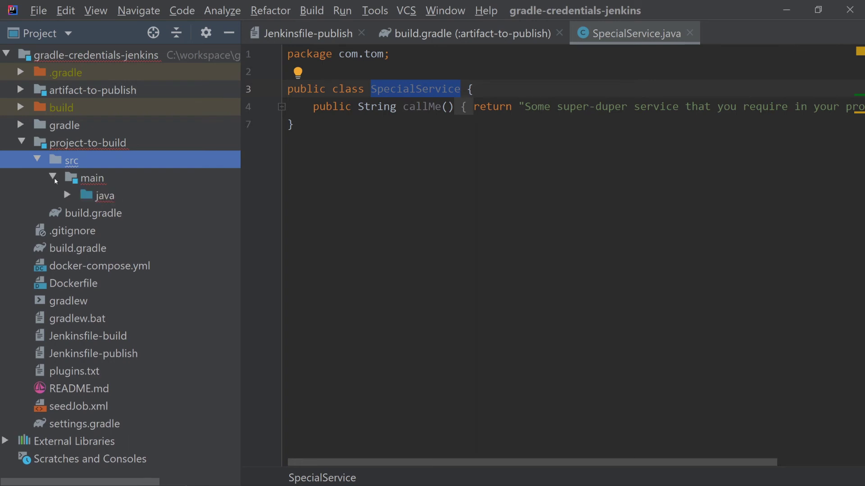
{"action": "double_click", "coordinate": [105, 195]}
{"action": "double_click", "coordinate": [135, 214]}
{"action": "double_click", "coordinate": [154, 231]}
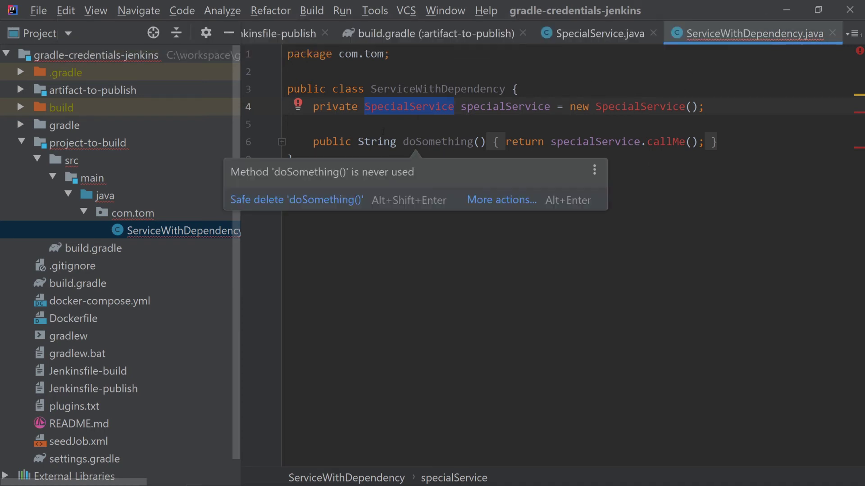
Close the ServiceWithDependency and SpecialService editor tabs.
{"action": "middle_click", "coordinate": [787, 33]}
{"action": "middle_click", "coordinate": [616, 34]}
{"action": "scroll", "coordinate": [95, 232], "scroll_direction": "down", "scroll_amount": 2}
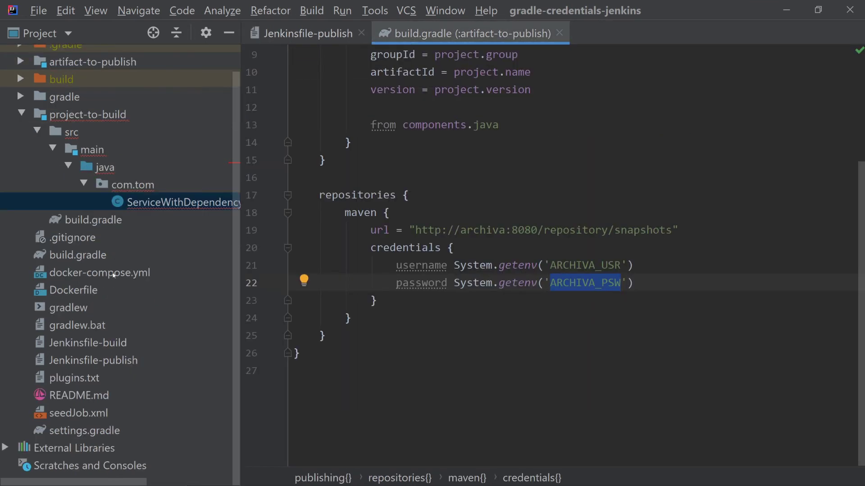
Open Jenkinsfile-build and highlight its environment block and ARCHIVA credentials variable.
{"action": "double_click", "coordinate": [104, 343]}
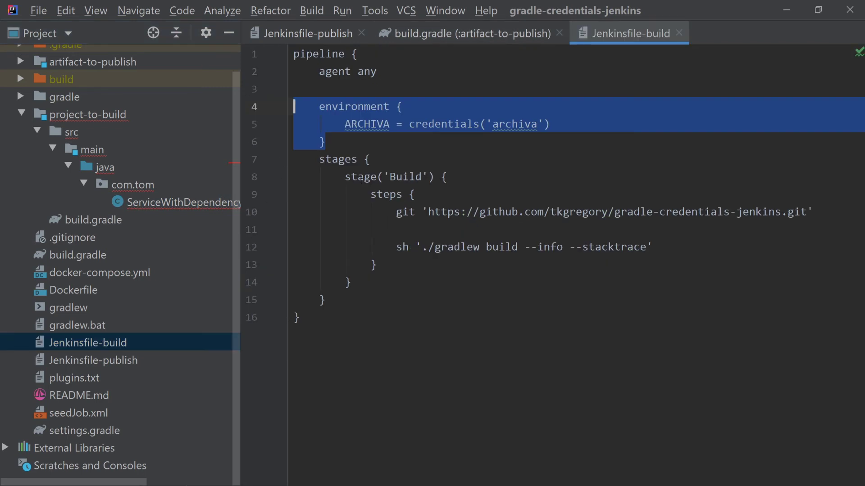
{"action": "left_click", "coordinate": [462, 173]}
{"action": "double_click", "coordinate": [363, 110]}
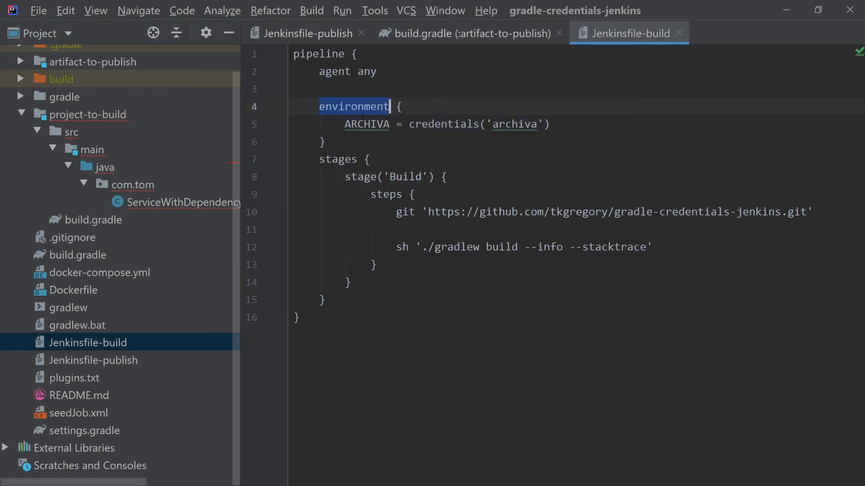
{"action": "left_click", "coordinate": [420, 124]}
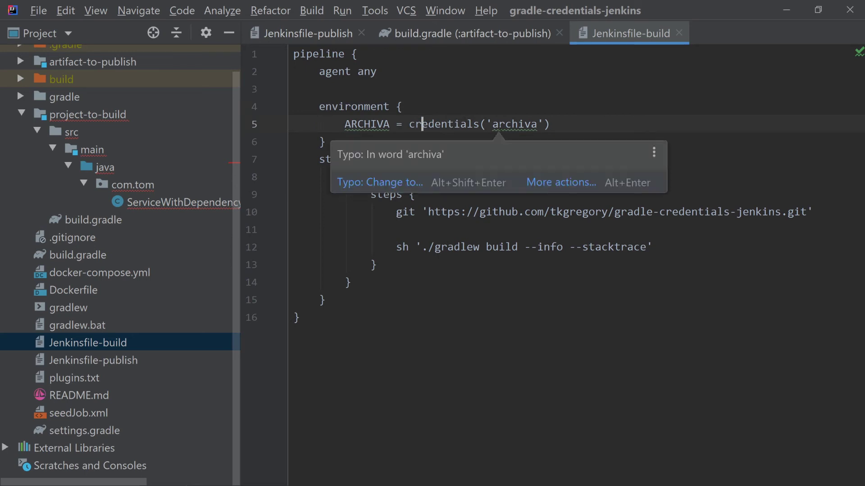
{"action": "double_click", "coordinate": [371, 123]}
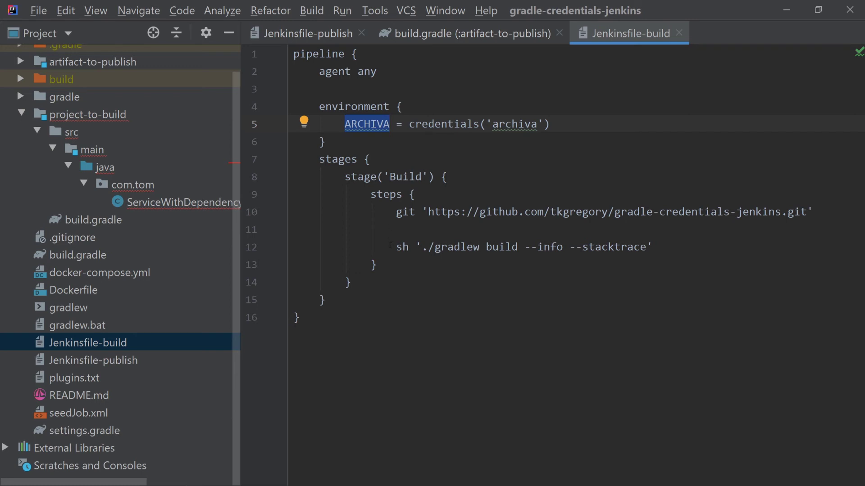
Highlight the 'gradlew build' command line, then open project-to-build's build.gradle.
{"action": "left_click_drag", "start_coordinate": [391, 246], "coordinate": [687, 249]}
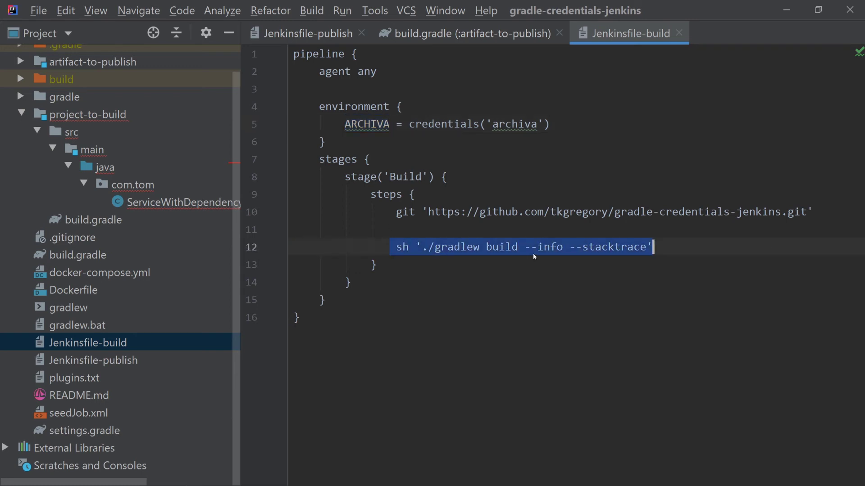
{"action": "double_click", "coordinate": [113, 219]}
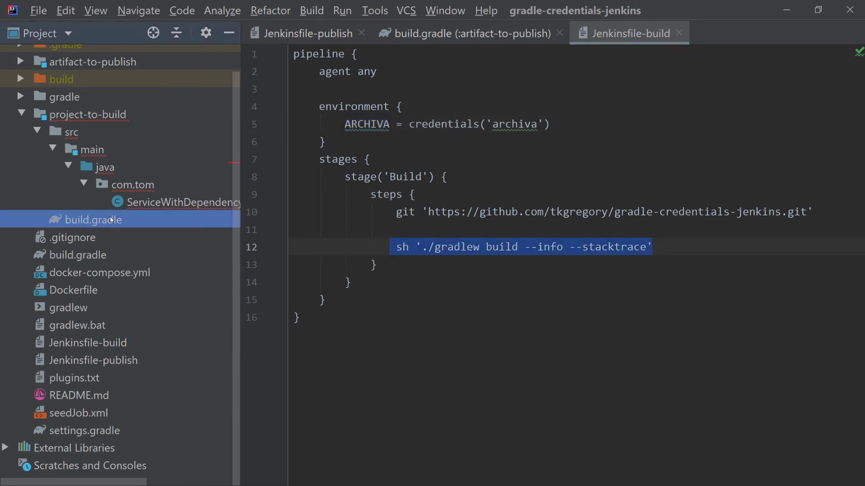
Close all editor tabs other than project-to-build's build.gradle.
{"action": "right_click", "coordinate": [679, 37]}
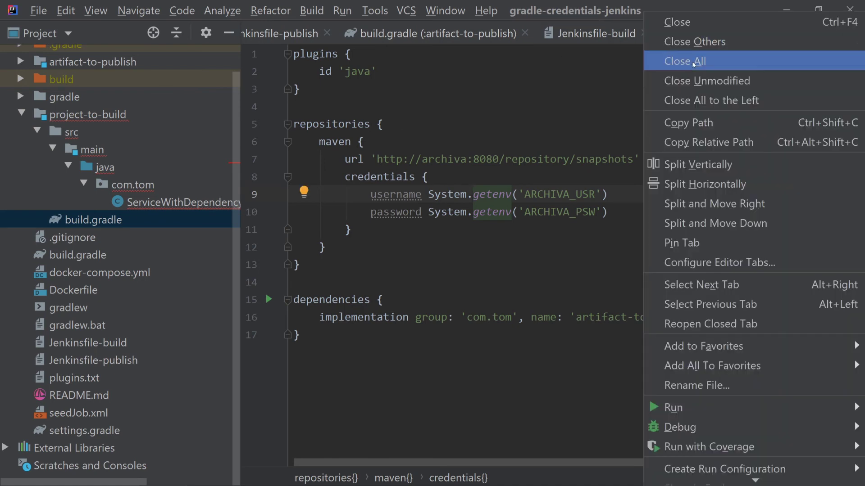
{"action": "left_click", "coordinate": [692, 42]}
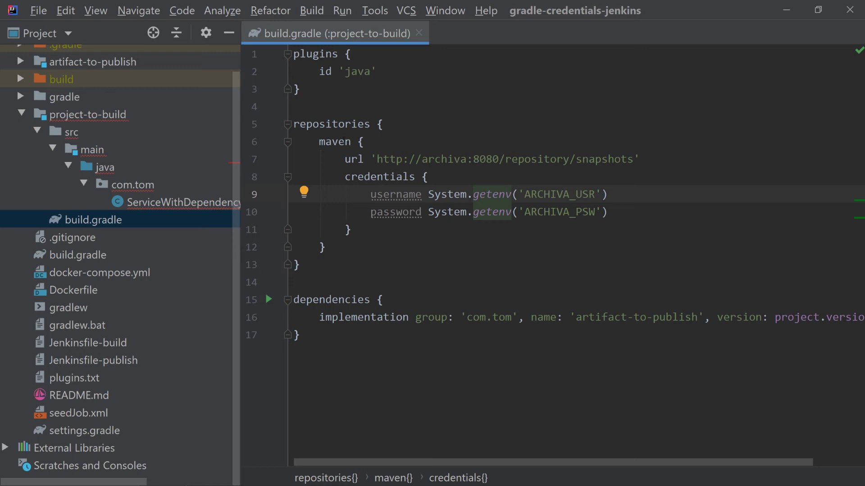
Highlight the repositories, Archiva url, credentials and dependencies blocks, then open ServiceWithDependency.
{"action": "left_click_drag", "start_coordinate": [394, 124], "coordinate": [293, 124]}
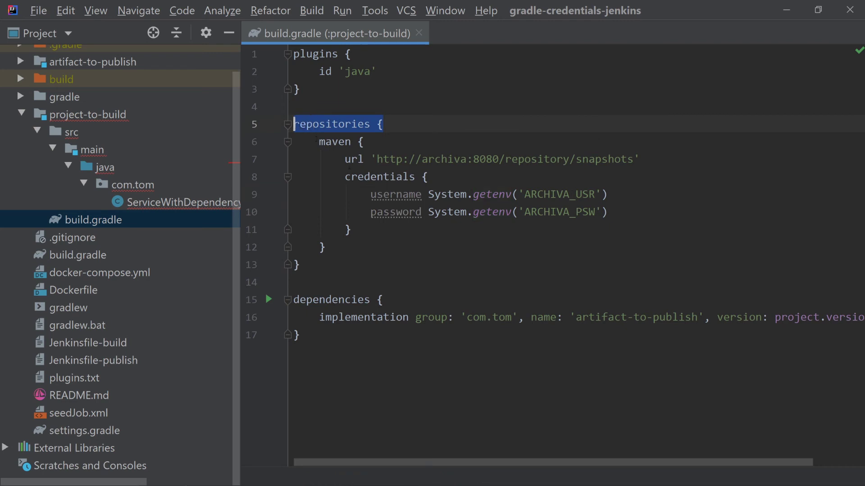
{"action": "left_click_drag", "start_coordinate": [338, 159], "coordinate": [639, 158]}
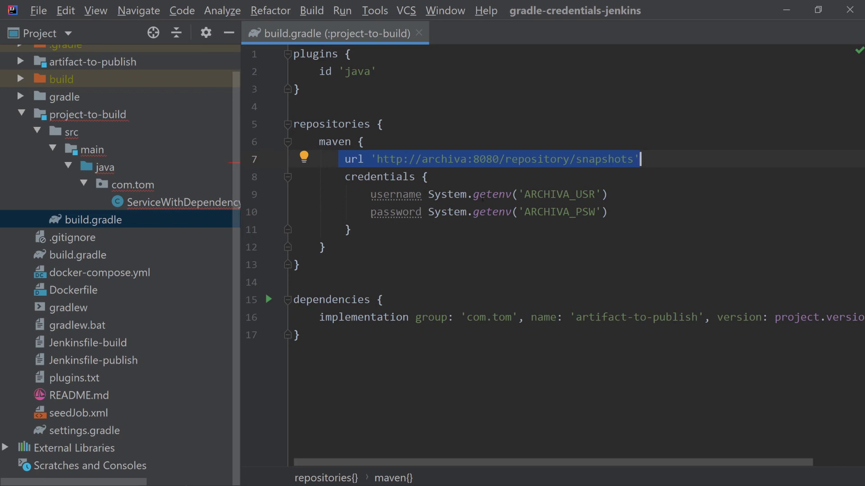
{"action": "left_click_drag", "start_coordinate": [345, 177], "coordinate": [416, 177]}
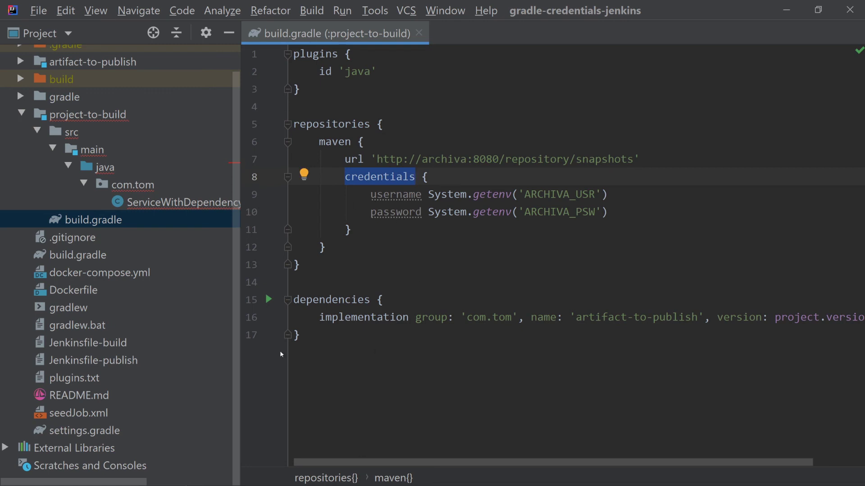
{"action": "left_click_drag", "start_coordinate": [280, 351], "coordinate": [258, 302]}
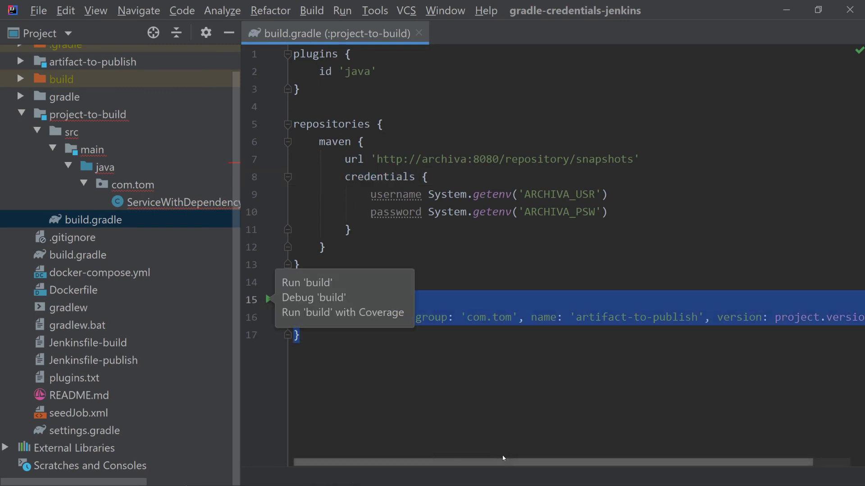
{"action": "left_click", "coordinate": [471, 410]}
{"action": "scroll", "coordinate": [471, 409], "scroll_direction": "right", "scroll_amount": 2}
{"action": "scroll", "coordinate": [471, 410], "scroll_direction": "right", "scroll_amount": 2}
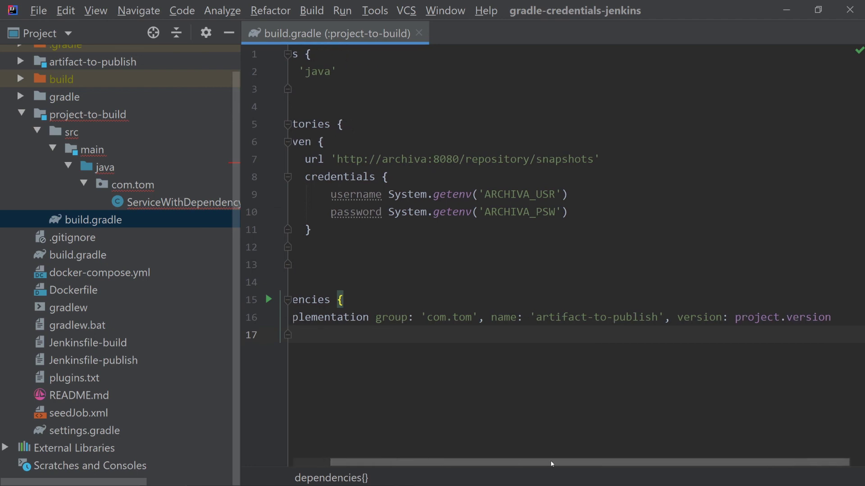
{"action": "scroll", "coordinate": [369, 421], "scroll_direction": "left", "scroll_amount": 4}
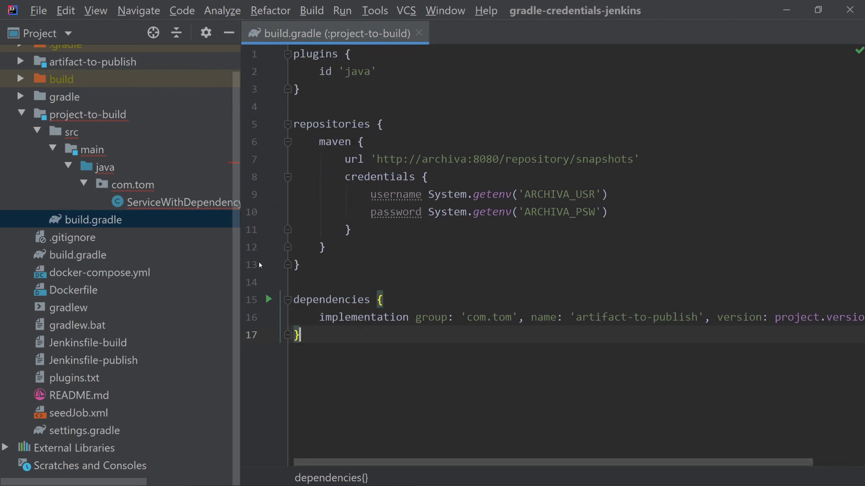
{"action": "double_click", "coordinate": [166, 203]}
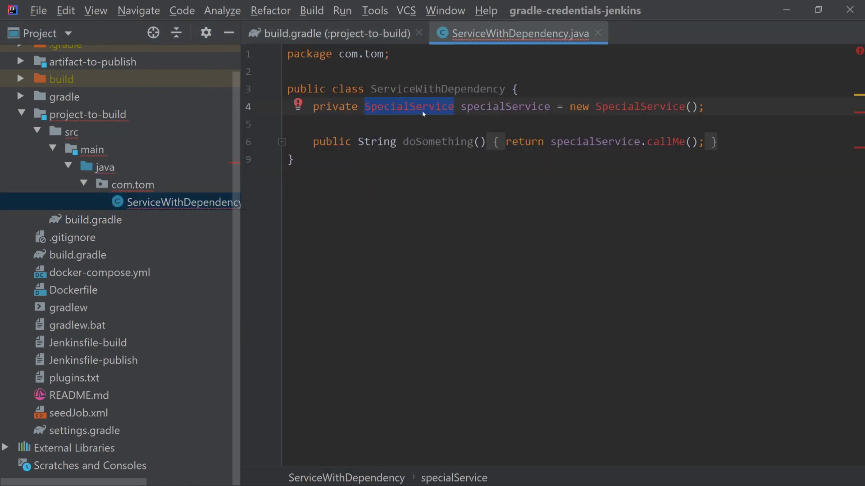
Switch editor tabs with Ctrl+Tab toward project-to-build's build.gradle.
{"action": "mouse_move", "coordinate": [409, 107]}
{"action": "key", "text": "ctrl+Tab"}
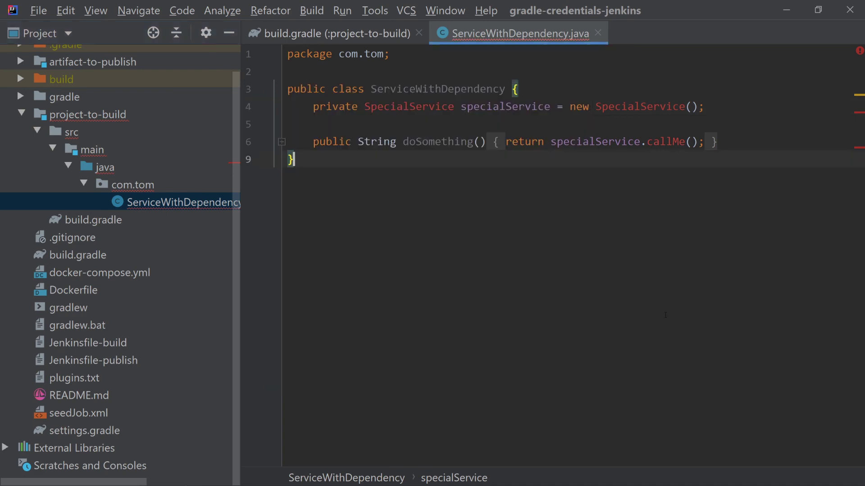